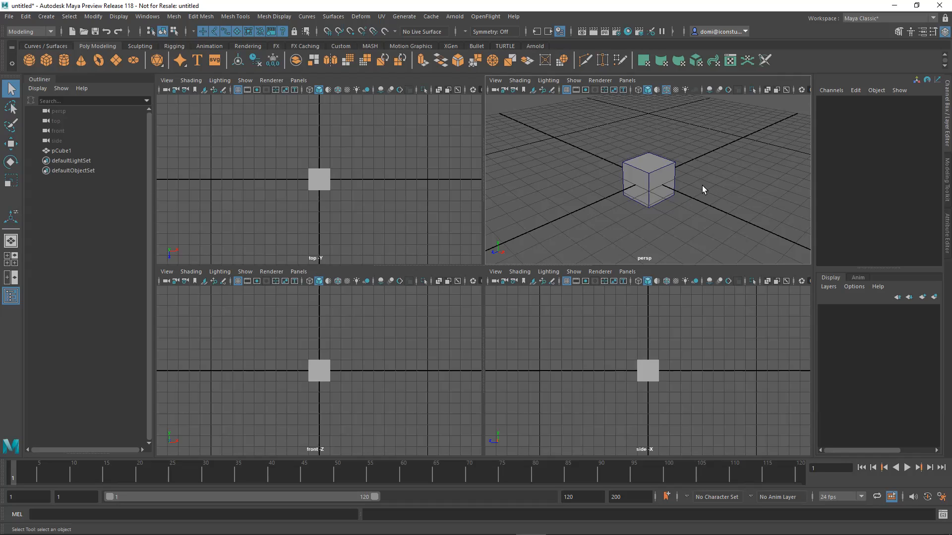
Step: Maximize the perspective view, select the cube, and expand its polyCube1 construction inputs with enough room to read them
{"action": "key", "text": "space"}
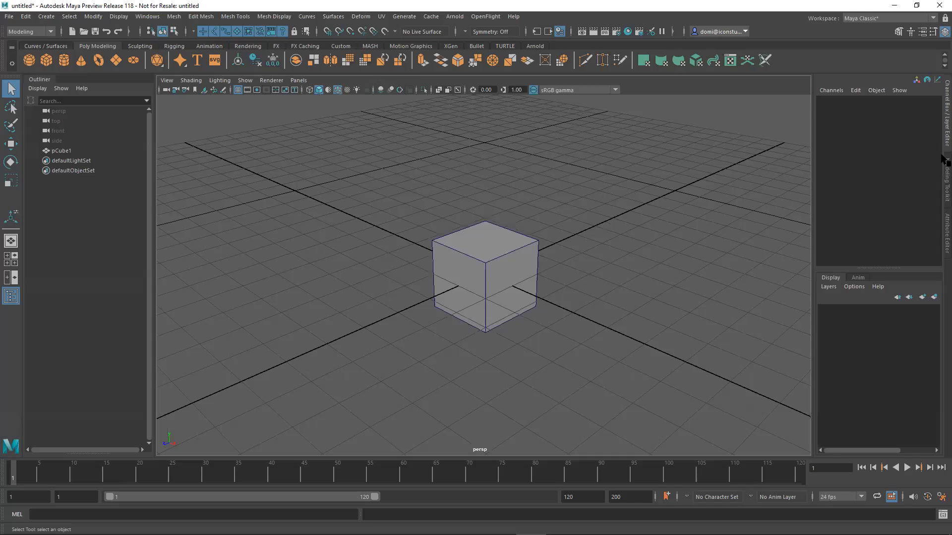
{"action": "left_click_drag", "start_coordinate": [373, 192], "coordinate": [581, 343]}
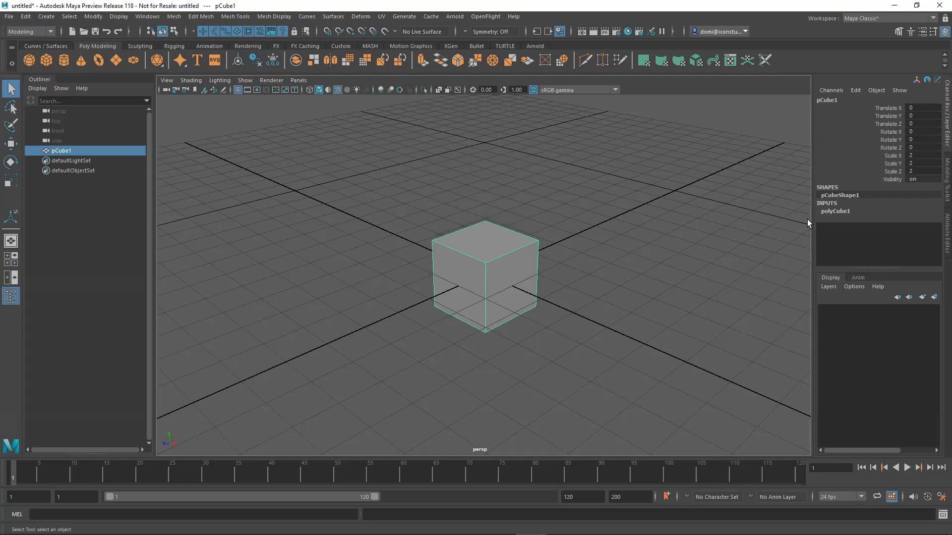
{"action": "left_click", "coordinate": [836, 210]}
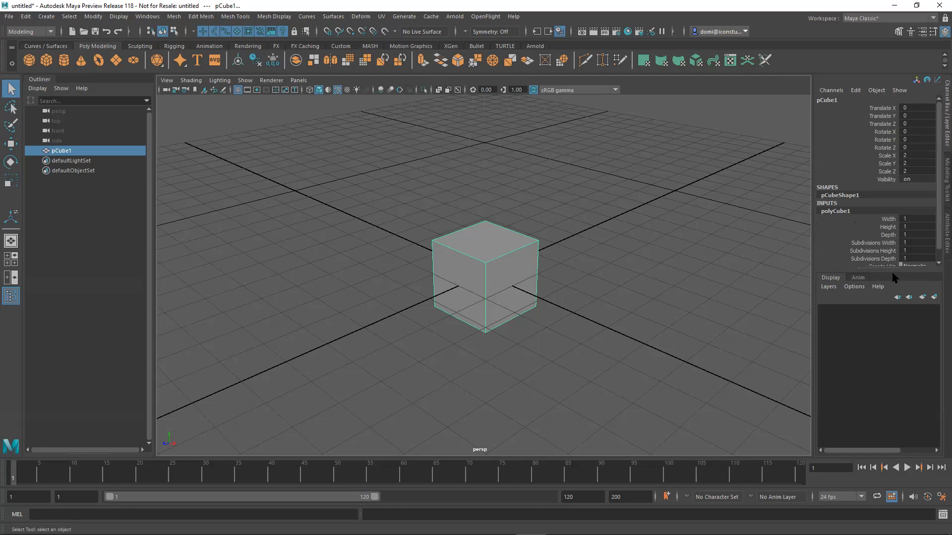
{"action": "left_click_drag", "start_coordinate": [891, 268], "coordinate": [889, 309]}
Step: Set the cube's Subdivisions Width, Height and Depth all to 2
{"action": "left_click", "coordinate": [925, 245]}
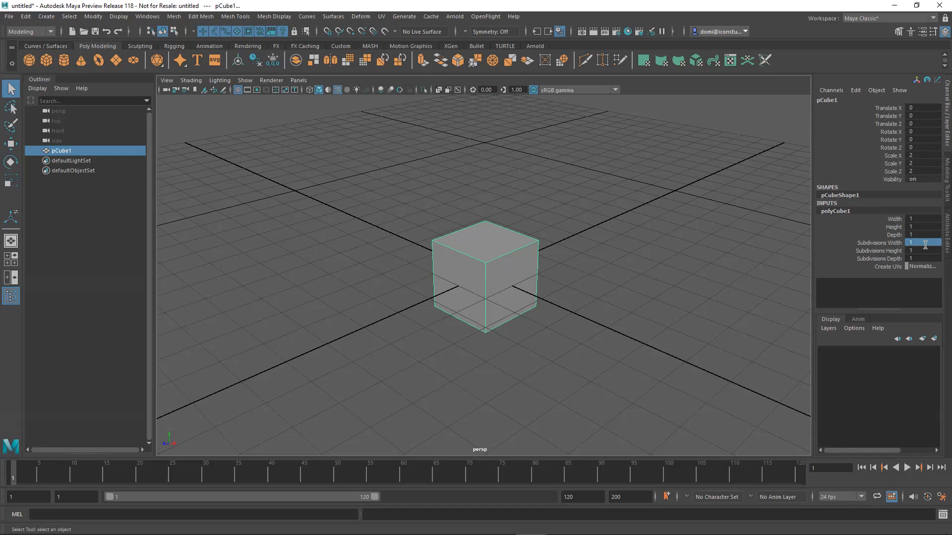
{"action": "left_click", "coordinate": [925, 258], "text": "shift"}
{"action": "type", "text": "2"}
{"action": "key", "text": "Return"}
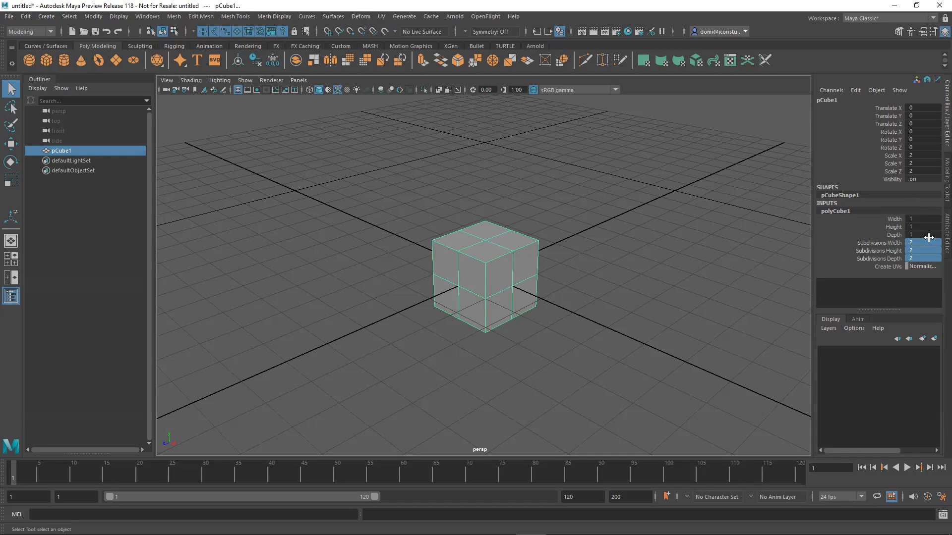
Step: Set the cube's Subdivisions Width, Height and Depth all to 10 and deselect the cube
{"action": "left_click_drag", "start_coordinate": [934, 241], "coordinate": [933, 259]}
{"action": "type", "text": "10"}
{"action": "key", "text": "Return"}
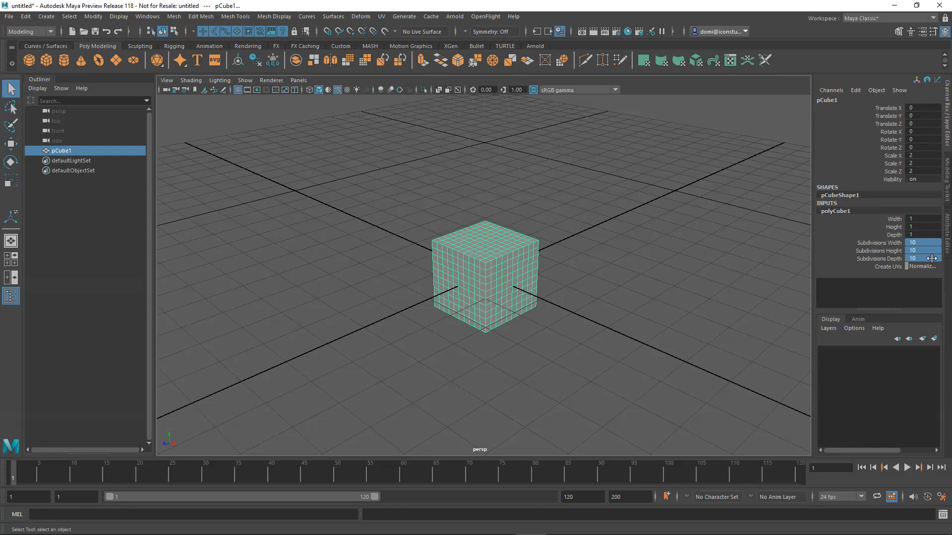
{"action": "left_click", "coordinate": [653, 269]}
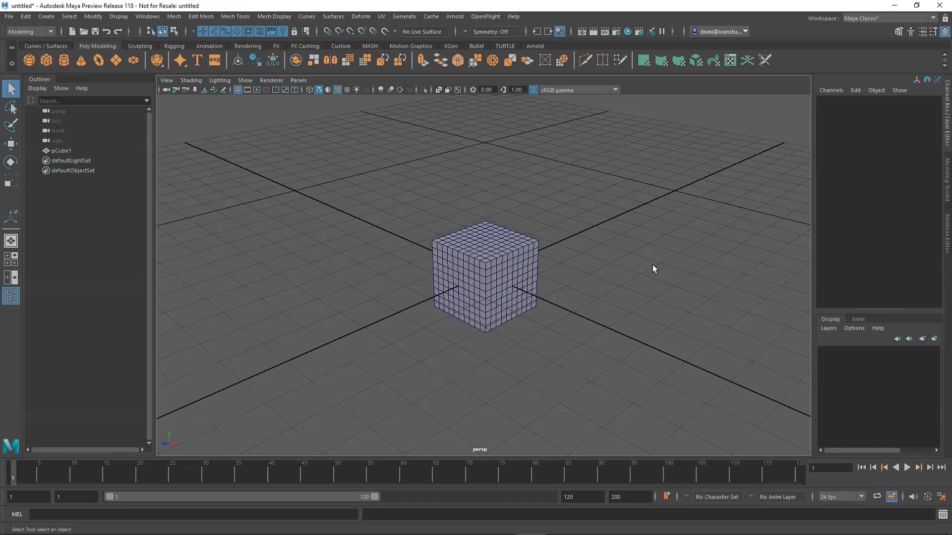
Step: Undo both subdivision changes on the cube, keeping the cube selected
{"action": "key", "text": "ctrl+z"}
{"action": "key", "text": "ctrl+z"}
{"action": "key", "text": "ctrl+z"}
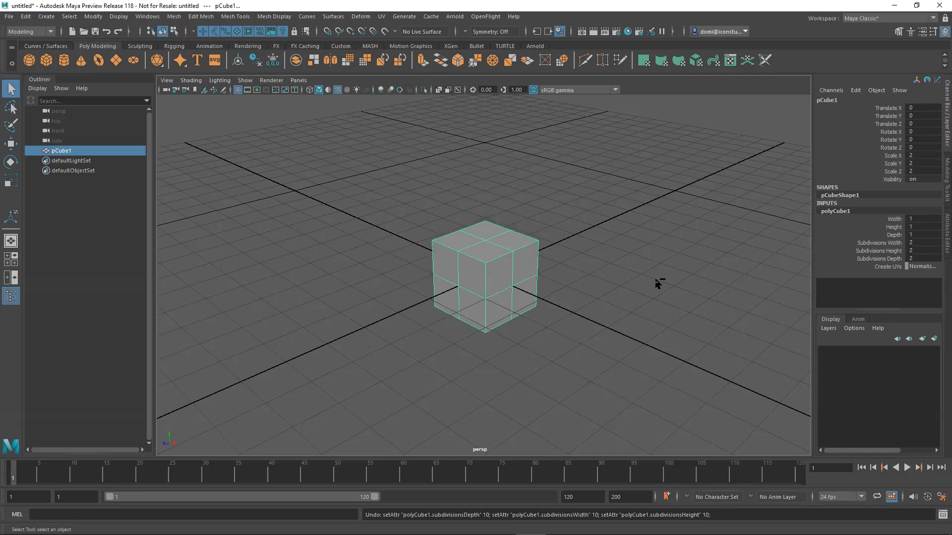
{"action": "key", "text": "ctrl+z"}
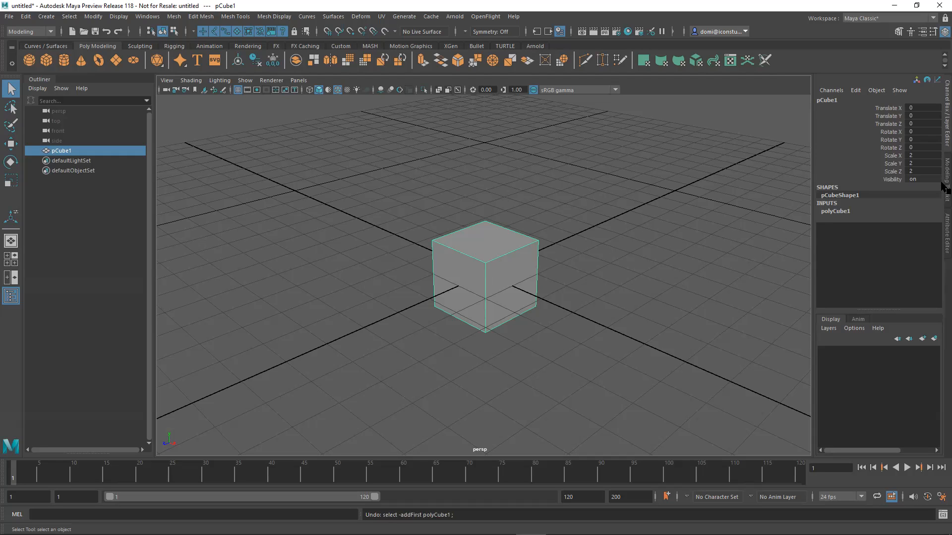
Step: Open the cube's polyCube1 node in the Attribute Editor and set Subdivisions Width to 2
{"action": "left_click", "coordinate": [945, 226]}
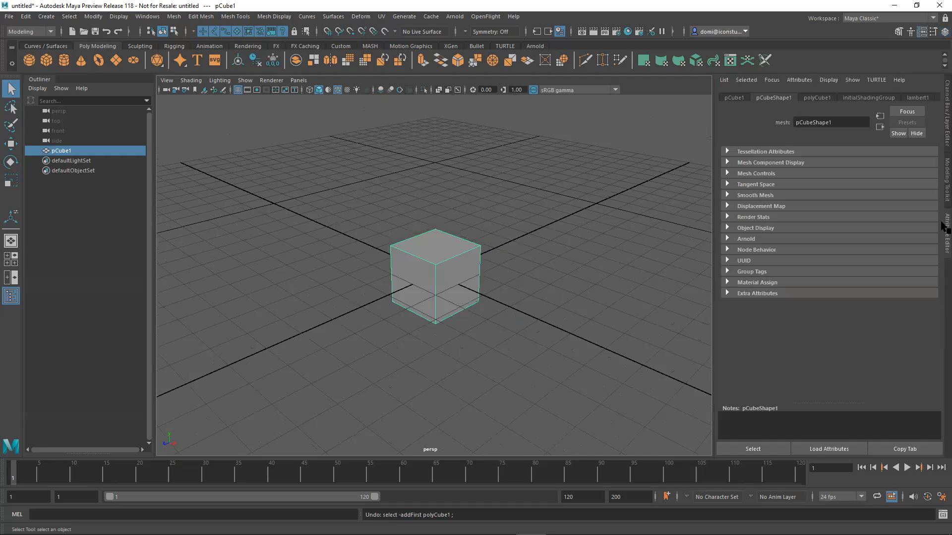
{"action": "left_click", "coordinate": [822, 97]}
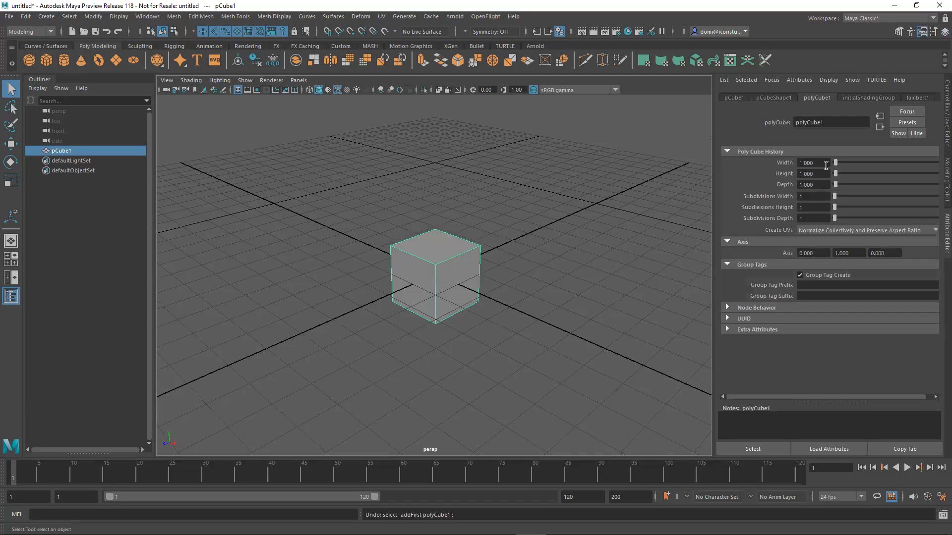
{"action": "left_click", "coordinate": [815, 197]}
{"action": "left_click", "coordinate": [812, 218]}
{"action": "left_click", "coordinate": [812, 195]}
{"action": "double_click", "coordinate": [795, 197]}
{"action": "type", "text": "2"}
{"action": "key", "text": "Return"}
Step: Set the cube's Subdivisions Height and Subdivisions Depth to 2 in the polyCube1 attributes
{"action": "left_click", "coordinate": [808, 209]}
{"action": "type", "text": "2"}
{"action": "key", "text": "Return"}
{"action": "left_click", "coordinate": [815, 218]}
{"action": "type", "text": "2"}
{"action": "key", "text": "Return"}
Step: Undo the subdivision edits made in the polyCube1 attributes and deselect the cube
{"action": "left_click", "coordinate": [531, 226]}
{"action": "key", "text": "ctrl+z"}
{"action": "key", "text": "ctrl+z"}
{"action": "key", "text": "ctrl+z"}
{"action": "key", "text": "ctrl+z"}
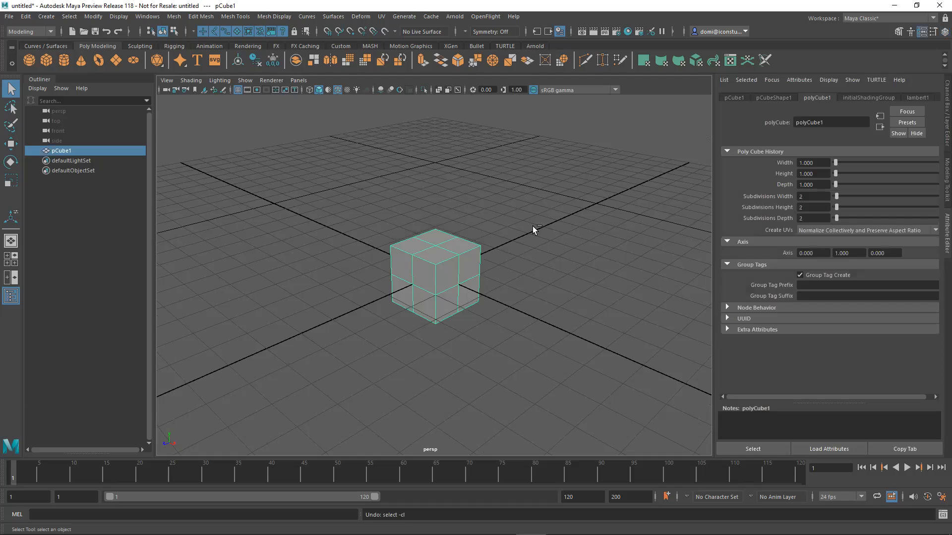
{"action": "left_click", "coordinate": [539, 225]}
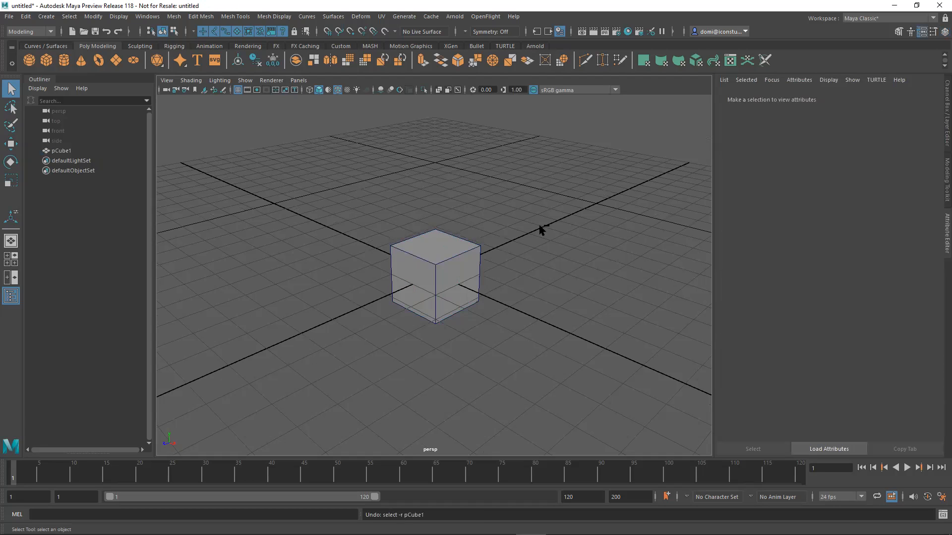
Step: Try Add Divisions from the Modeling Toolkit on the whole cube and undo it
{"action": "left_click", "coordinate": [946, 179]}
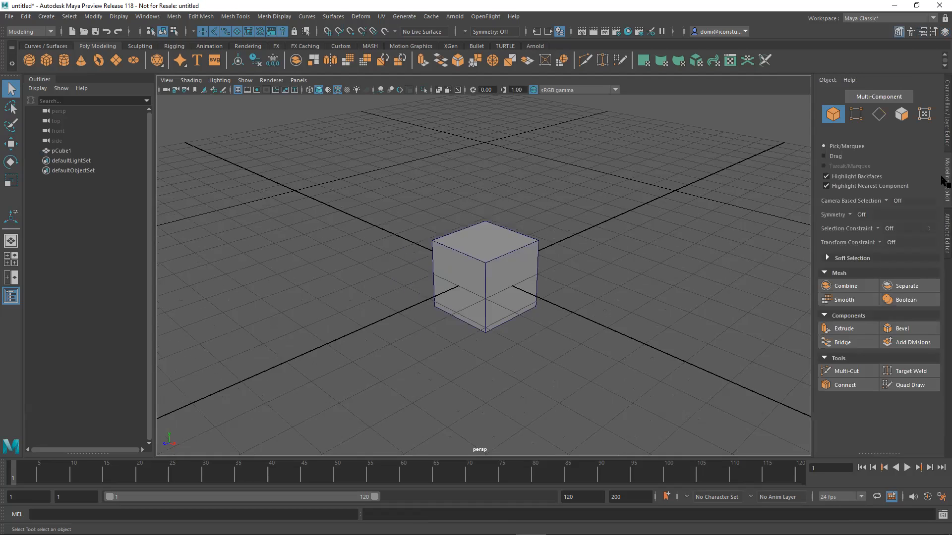
{"action": "left_click_drag", "start_coordinate": [415, 183], "coordinate": [589, 329]}
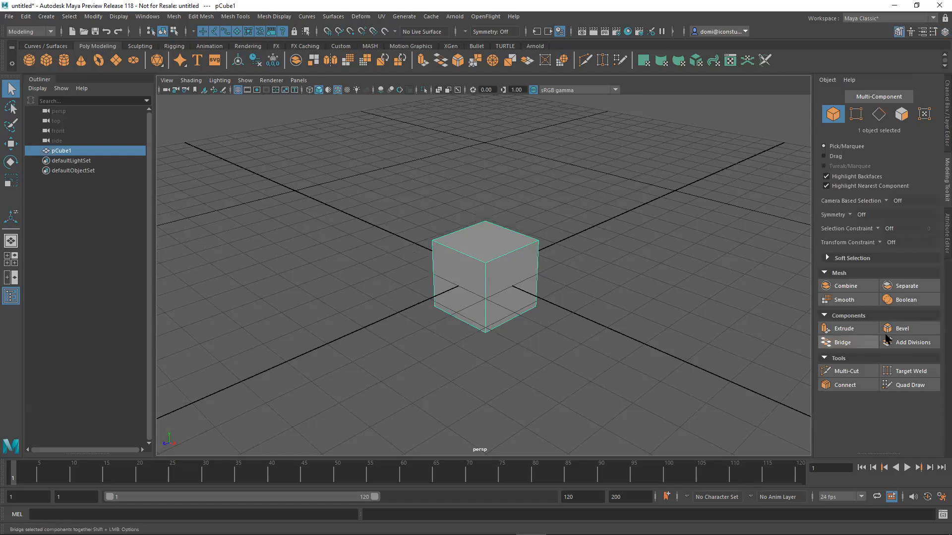
{"action": "left_click", "coordinate": [910, 342]}
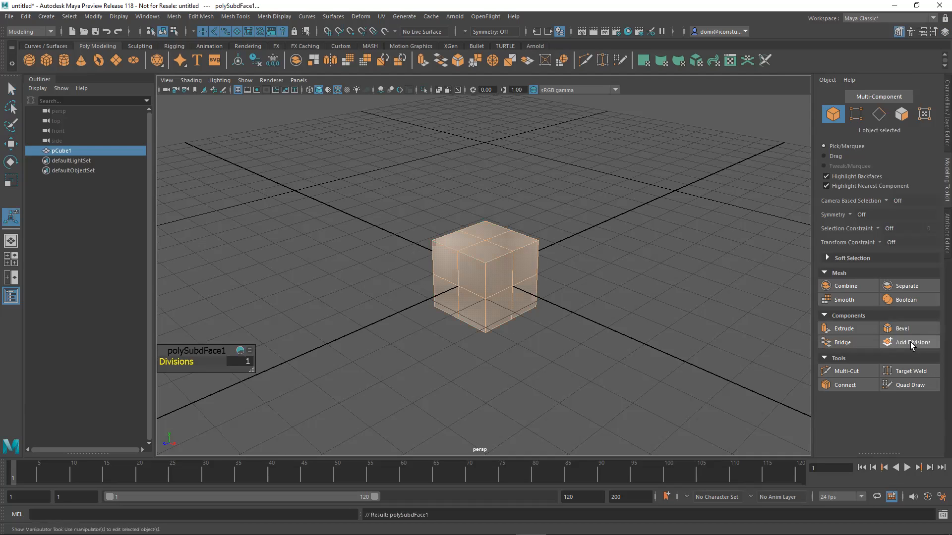
{"action": "left_click", "coordinate": [707, 312]}
{"action": "key", "text": "ctrl+z"}
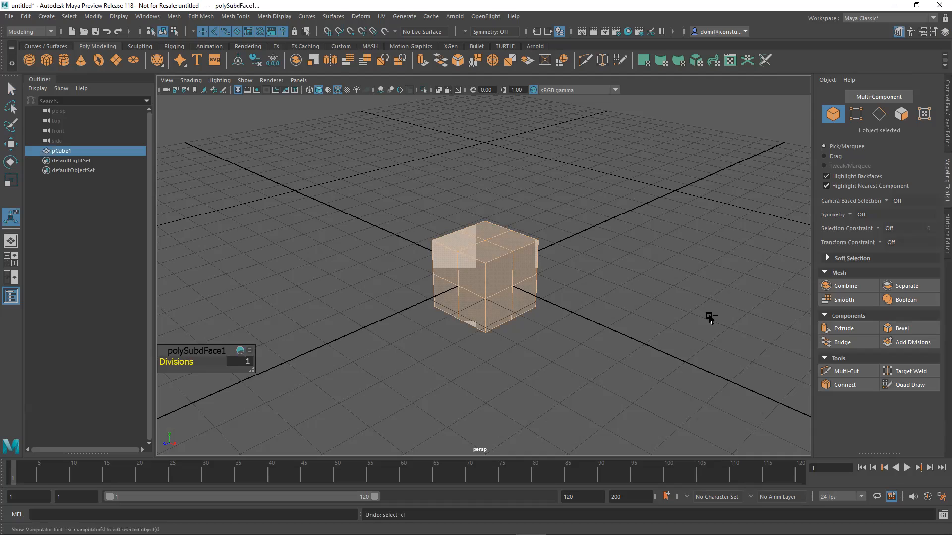
{"action": "key", "text": "ctrl+z"}
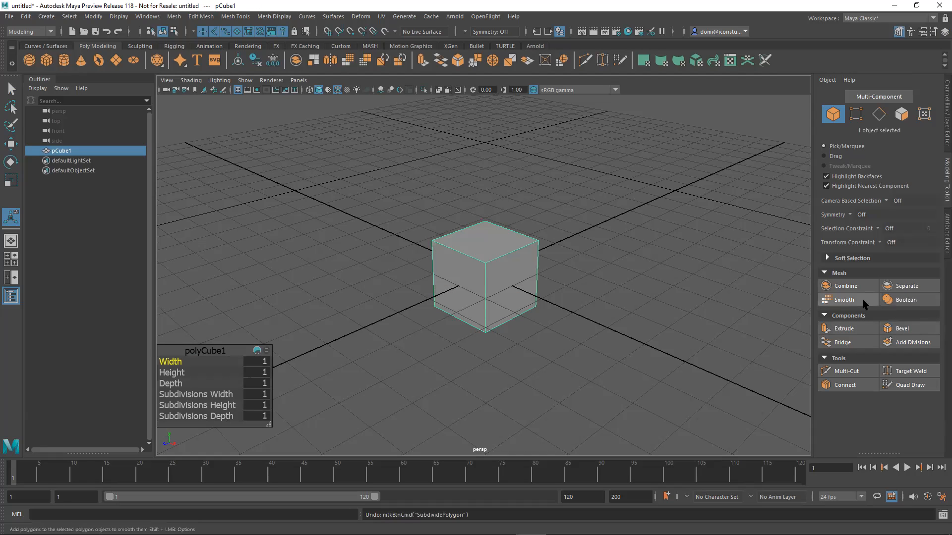
Step: Try the Modeling Toolkit's Smooth operation on the cube and undo it
{"action": "left_click", "coordinate": [867, 301]}
{"action": "left_click", "coordinate": [688, 312]}
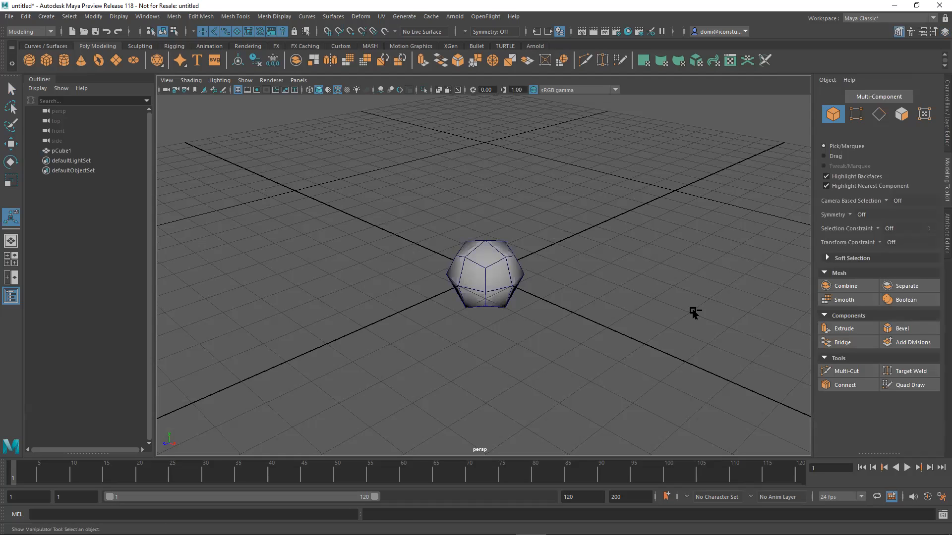
{"action": "key", "text": "ctrl+z"}
{"action": "key", "text": "ctrl+z"}
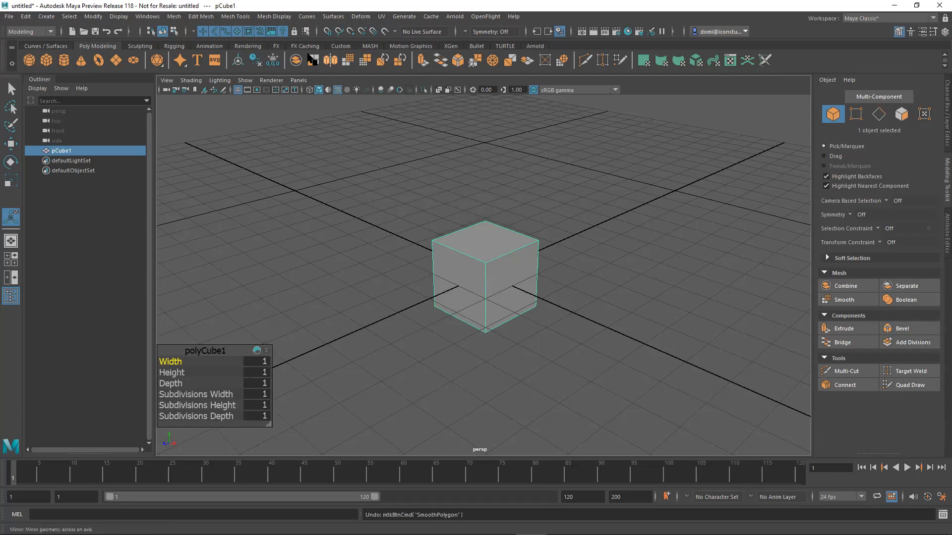
Step: Try the main Mesh Smooth command on the selected cube and undo it
{"action": "left_click", "coordinate": [200, 16]}
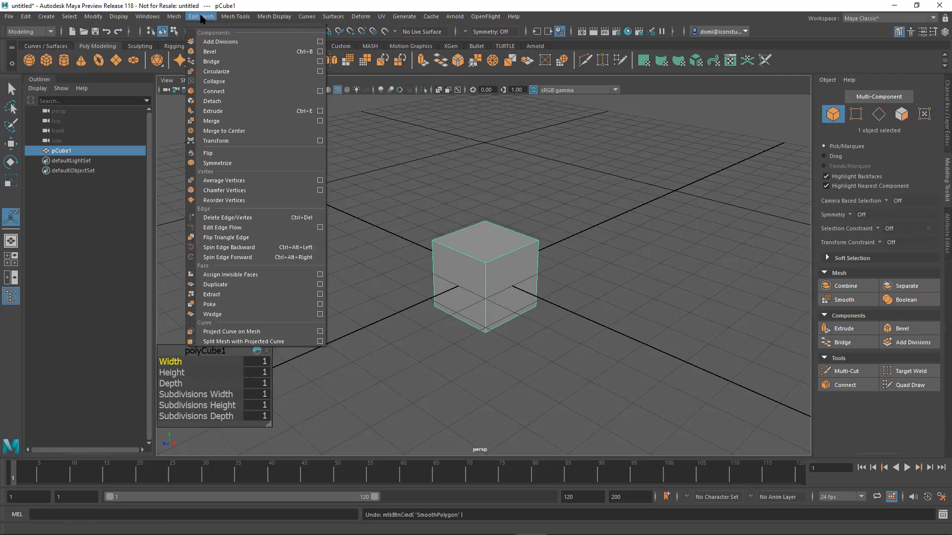
{"action": "mouse_move", "coordinate": [175, 18]}
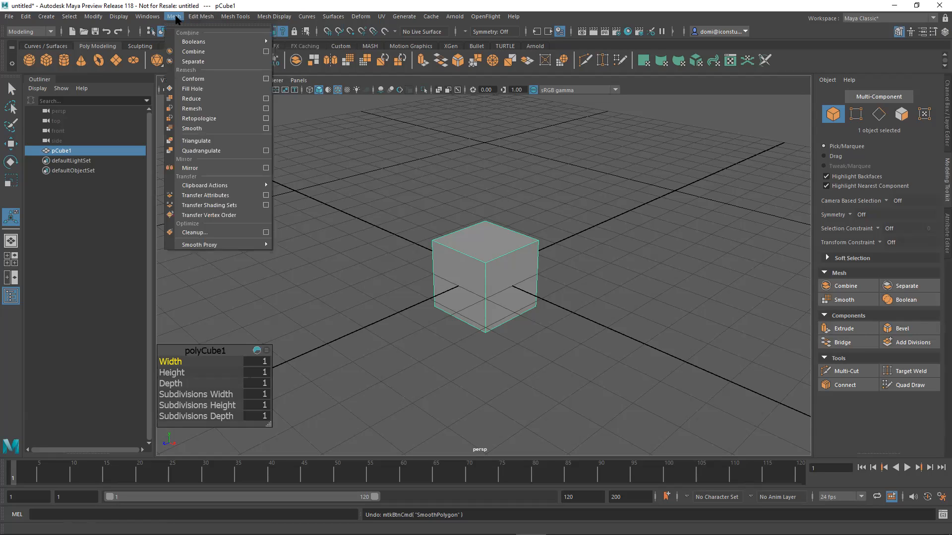
{"action": "left_click", "coordinate": [192, 128]}
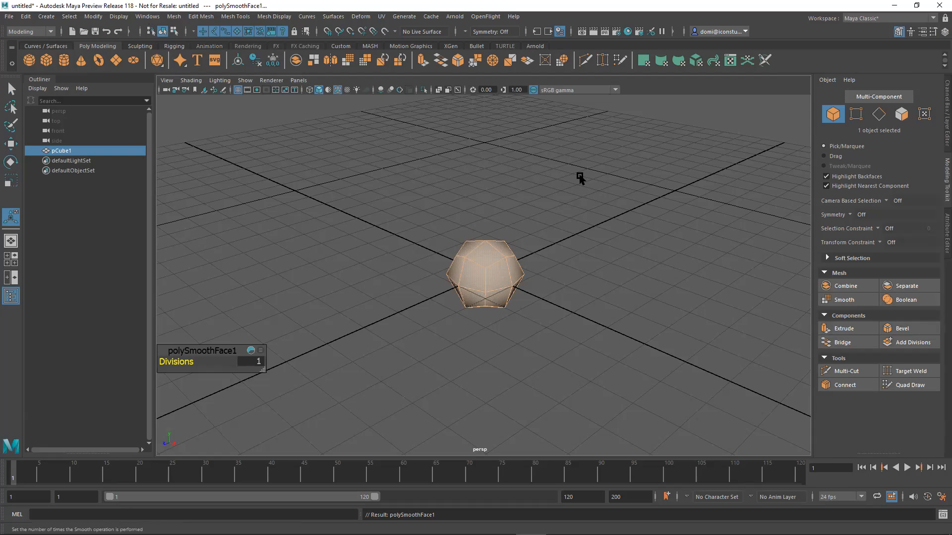
{"action": "key", "text": "ctrl+z"}
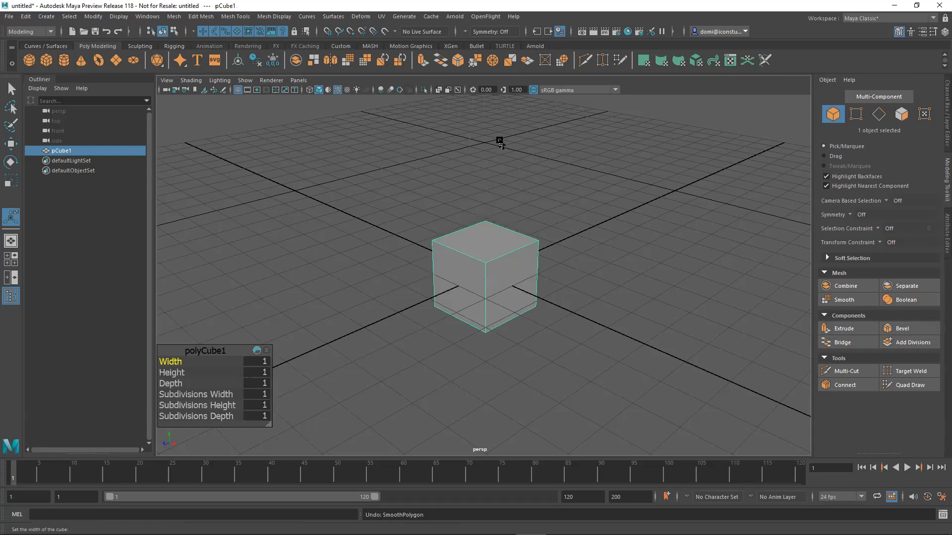
{"action": "left_click", "coordinate": [236, 16]}
{"action": "mouse_move", "coordinate": [200, 16]}
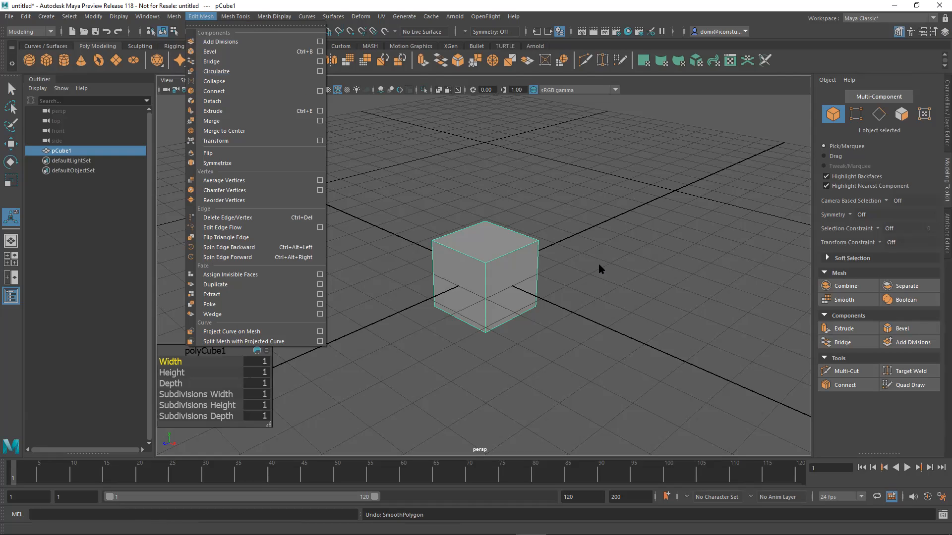
{"action": "left_click", "coordinate": [734, 272]}
Step: Smooth the whole cube with Divisions set to 4 and deselect it
{"action": "left_click_drag", "start_coordinate": [412, 166], "coordinate": [575, 331]}
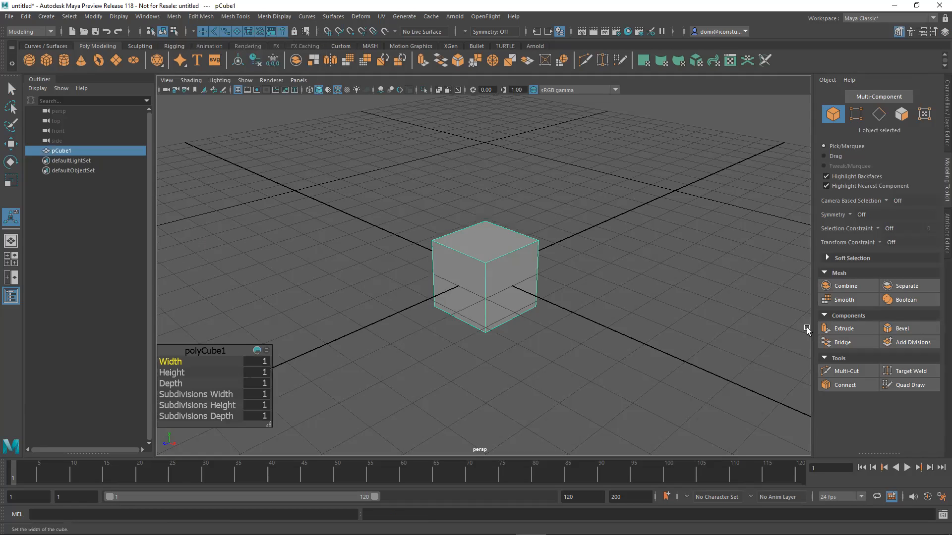
{"action": "left_click", "coordinate": [858, 301]}
{"action": "left_click", "coordinate": [258, 362]}
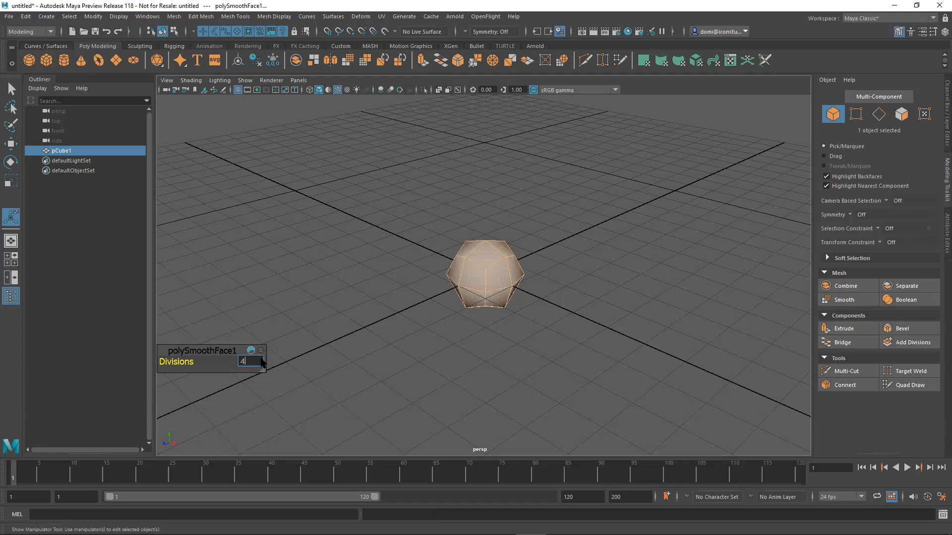
{"action": "type", "text": "3"}
{"action": "key", "text": "Return"}
{"action": "left_click", "coordinate": [593, 273]}
Step: Hide the viewport grid and examine the smoothed sphere's topology up close from several angles
{"action": "left_click_drag", "start_coordinate": [600, 259], "coordinate": [621, 266], "text": "alt"}
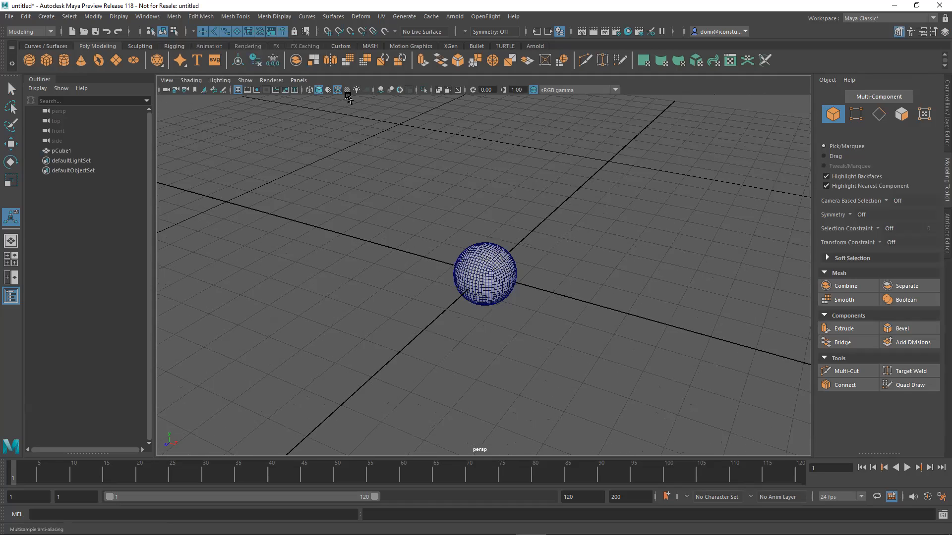
{"action": "left_click", "coordinate": [238, 90]}
{"action": "middle_click_drag", "start_coordinate": [451, 271], "coordinate": [457, 255], "text": "alt"}
{"action": "right_click_drag", "start_coordinate": [565, 250], "coordinate": [694, 249], "text": "alt"}
{"action": "left_click_drag", "start_coordinate": [615, 268], "coordinate": [619, 298], "text": "alt"}
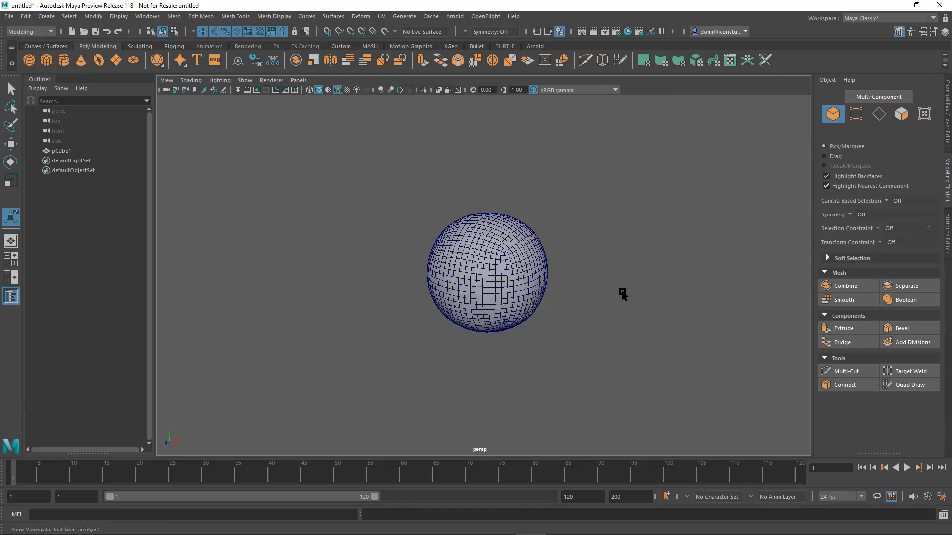
Step: Undo the smoothing of the cube, including its division change
{"action": "key", "text": "ctrl+z"}
{"action": "key", "text": "ctrl+z"}
{"action": "key", "text": "ctrl+z"}
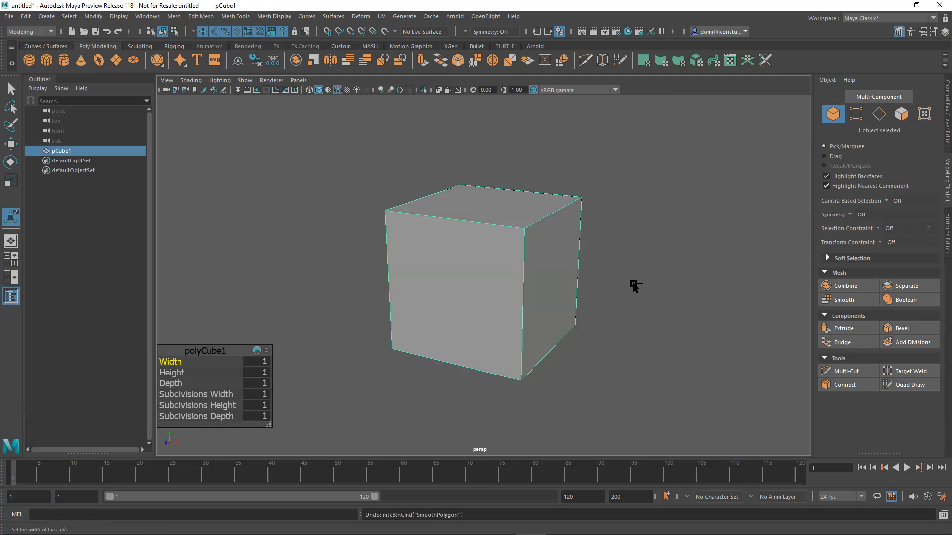
Step: Open the Smooth Options window for the selected cube and move it clear of the model
{"action": "left_click_drag", "start_coordinate": [650, 259], "coordinate": [618, 267], "text": "alt"}
{"action": "left_click", "coordinate": [145, 17]}
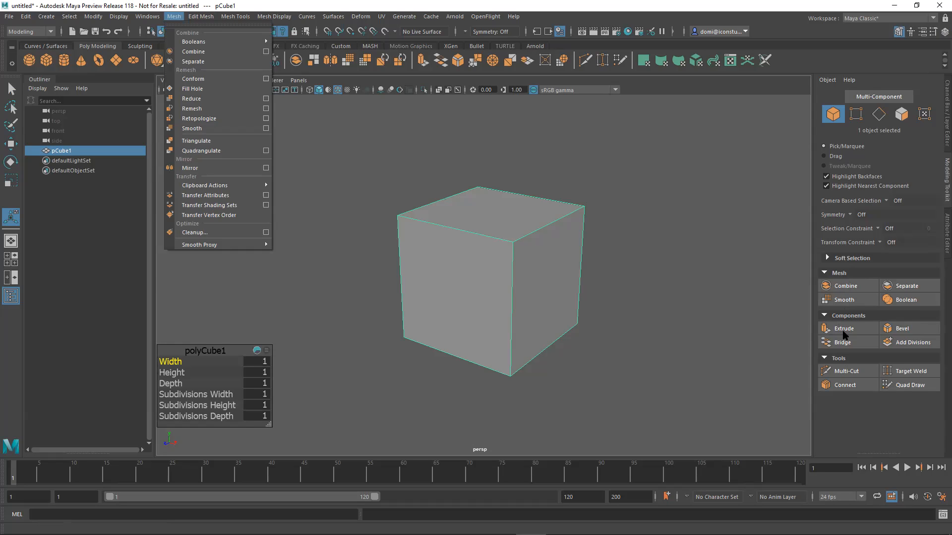
{"action": "left_click", "coordinate": [174, 17]}
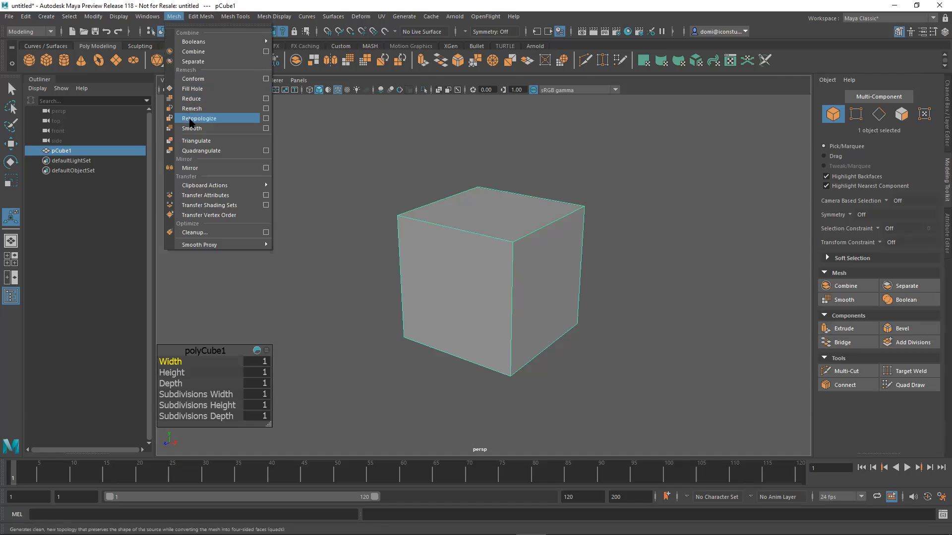
{"action": "left_click", "coordinate": [267, 130]}
{"action": "left_click_drag", "start_coordinate": [333, 71], "coordinate": [758, 40]}
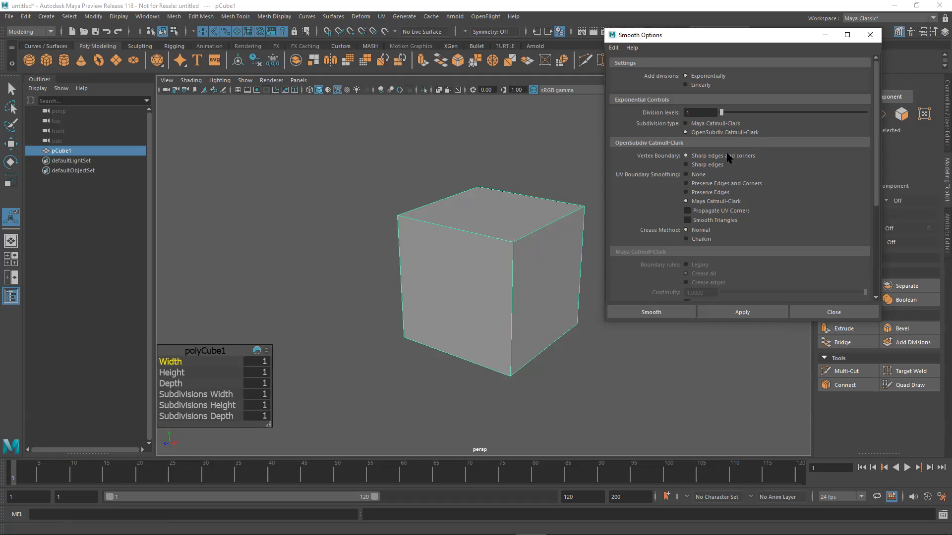
Step: Try smoothing the cube with 4 divisions by applying the Smooth options, and undo it
{"action": "left_click_drag", "start_coordinate": [695, 113], "coordinate": [679, 114]}
{"action": "left_click", "coordinate": [749, 310]}
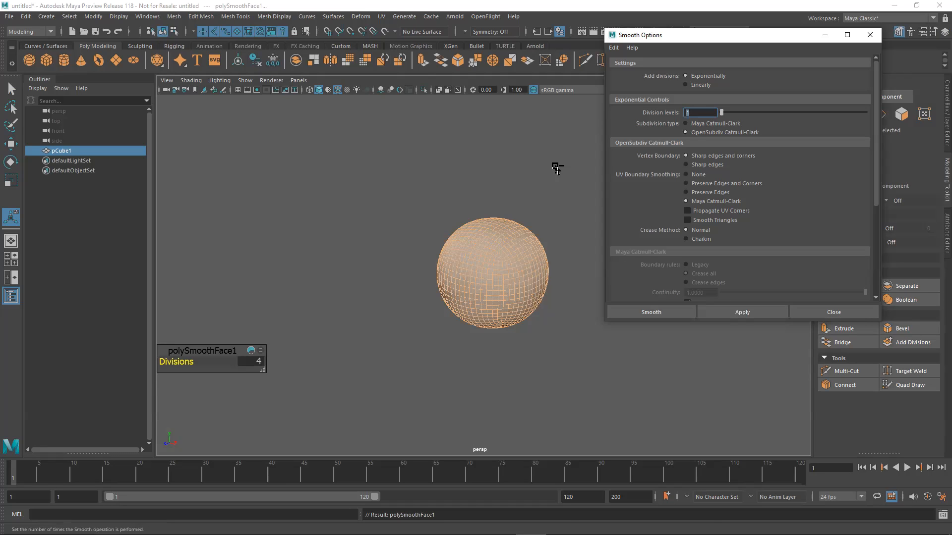
{"action": "key", "text": "ctrl+z"}
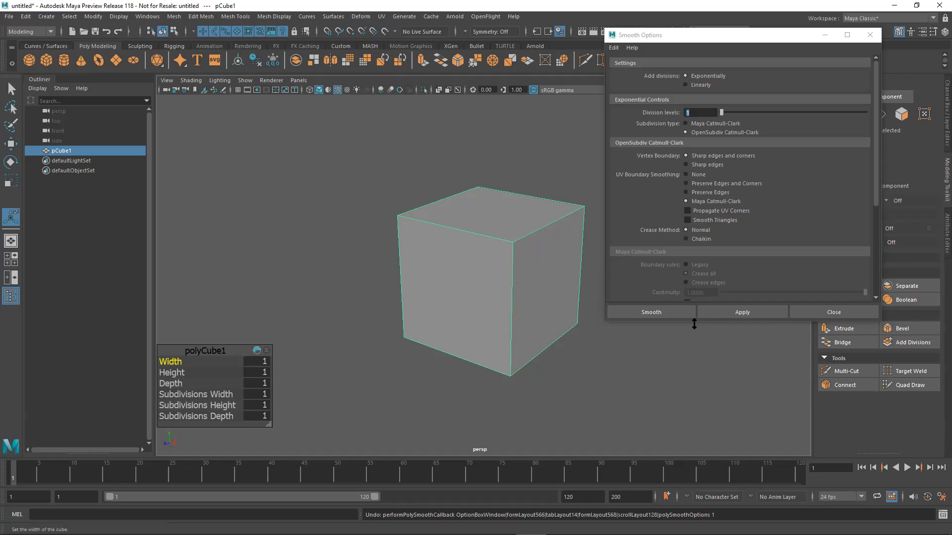
Step: Enlarge the Smooth Options window, switch Add divisions to Linearly, and review the Linear Controls settings
{"action": "left_click_drag", "start_coordinate": [694, 325], "coordinate": [698, 417]}
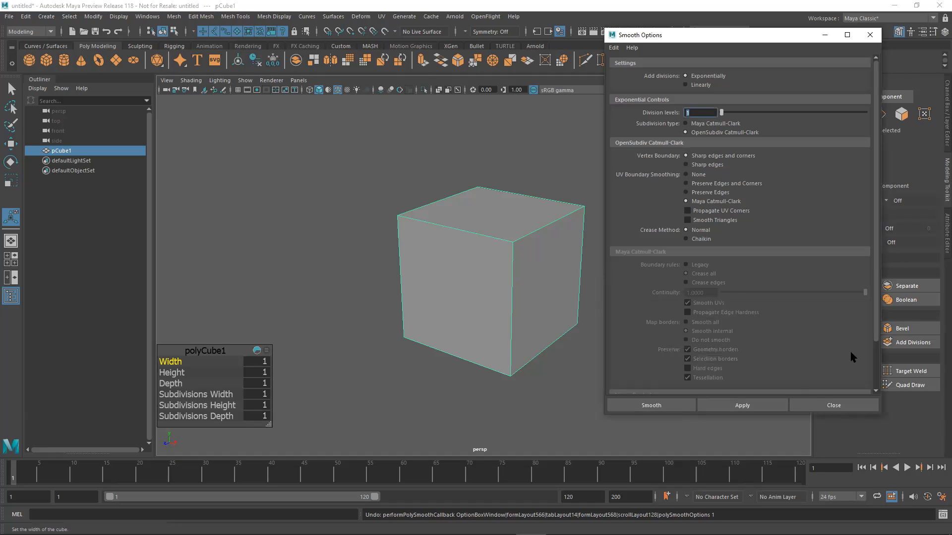
{"action": "left_click_drag", "start_coordinate": [875, 325], "coordinate": [875, 244]}
{"action": "left_click", "coordinate": [687, 86]}
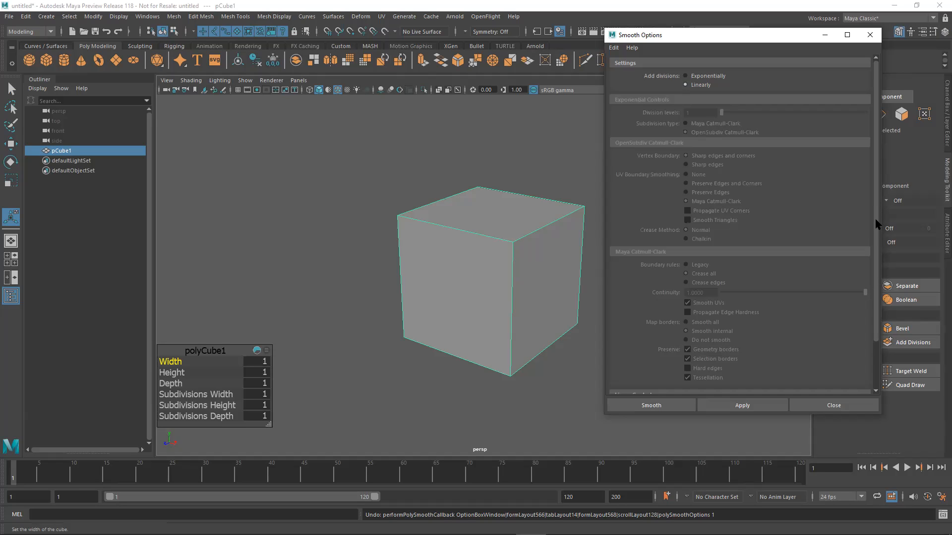
{"action": "left_click_drag", "start_coordinate": [878, 228], "coordinate": [879, 295]}
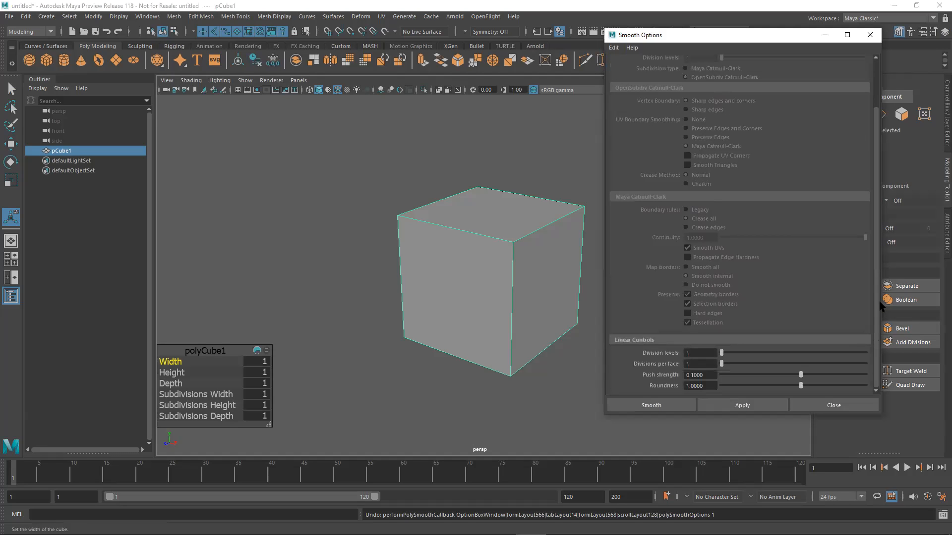
{"action": "scroll", "coordinate": [867, 159], "scroll_direction": "up", "scroll_amount": 2}
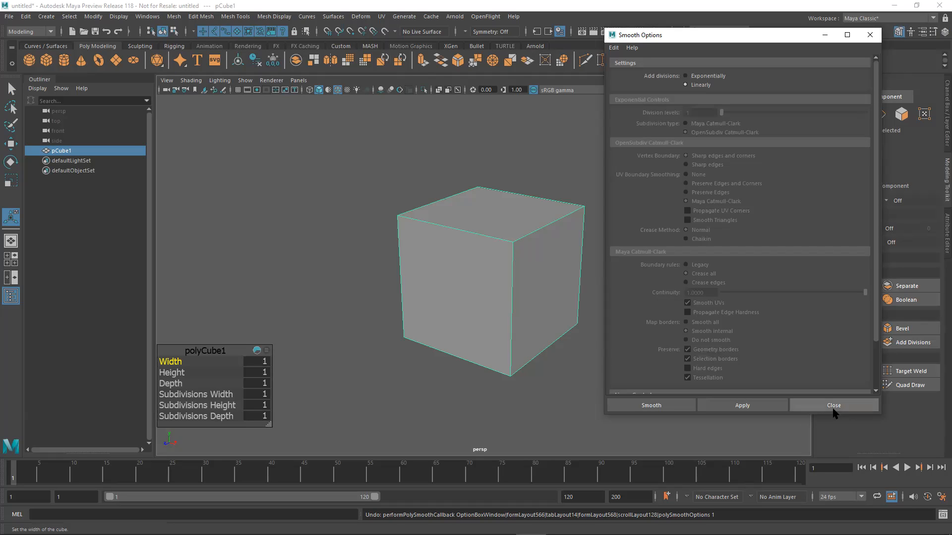
Step: Set Add divisions back to Exponentially and close the Smooth Options window without applying
{"action": "left_click", "coordinate": [686, 76]}
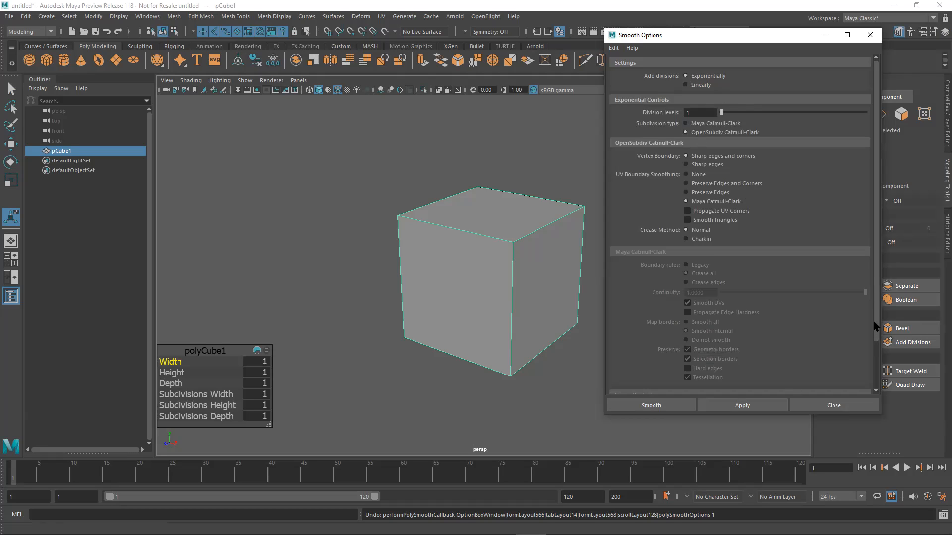
{"action": "left_click_drag", "start_coordinate": [876, 323], "coordinate": [884, 381]}
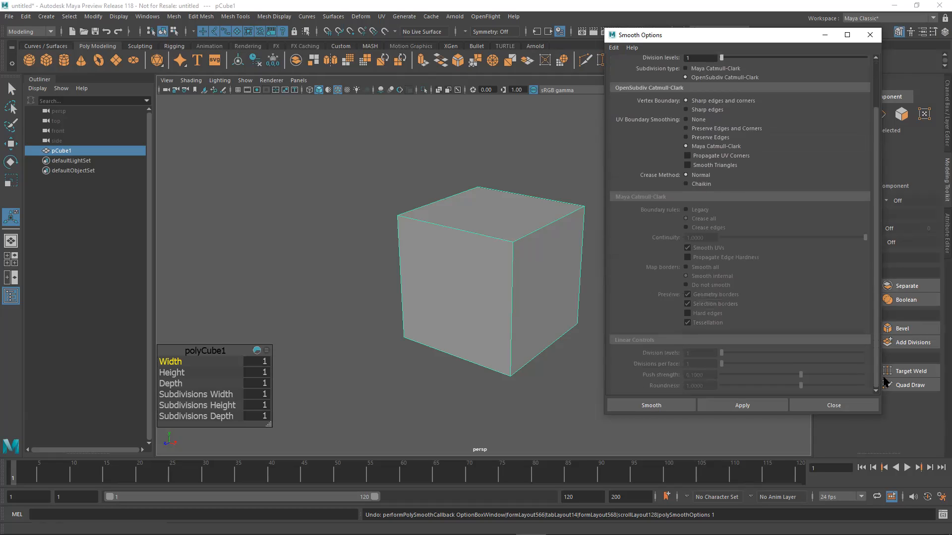
{"action": "left_click", "coordinate": [833, 406]}
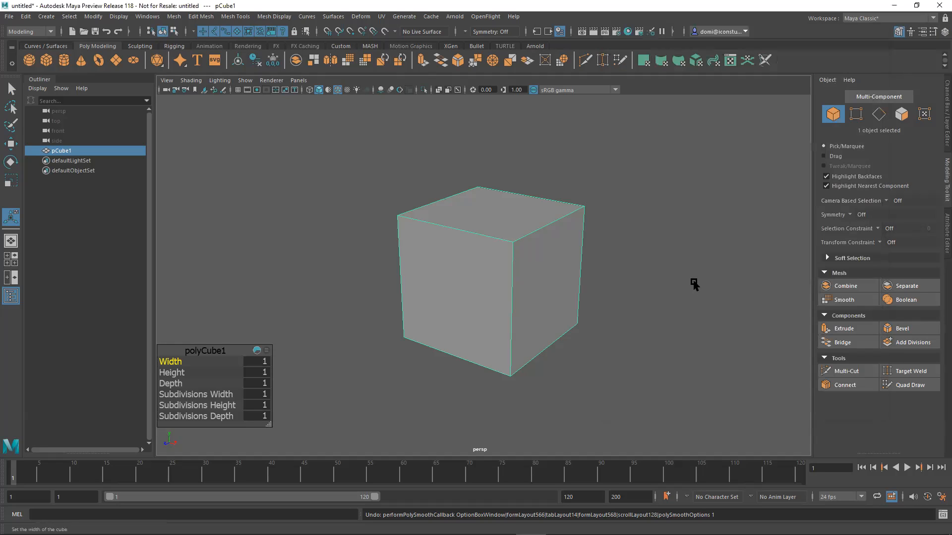
{"action": "left_click_drag", "start_coordinate": [680, 276], "coordinate": [510, 300]}
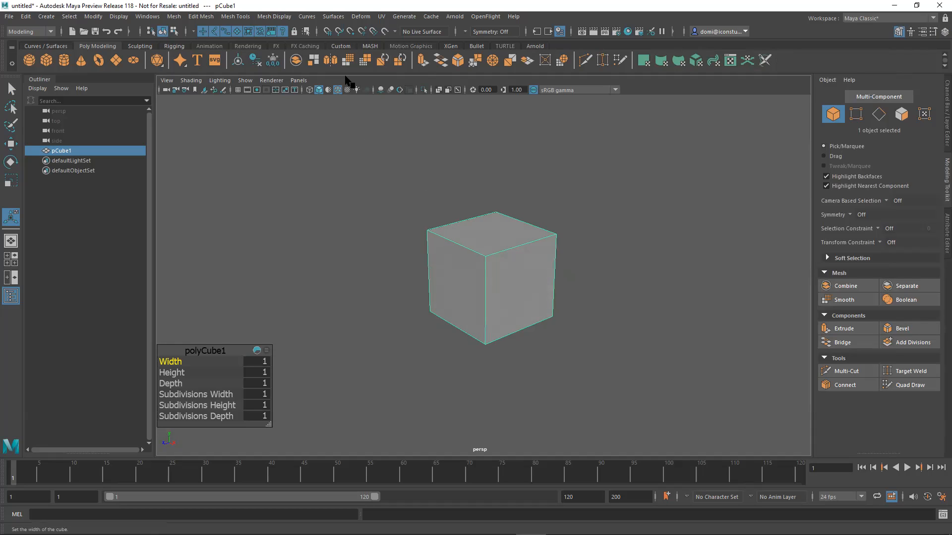
{"action": "left_click", "coordinate": [193, 18]}
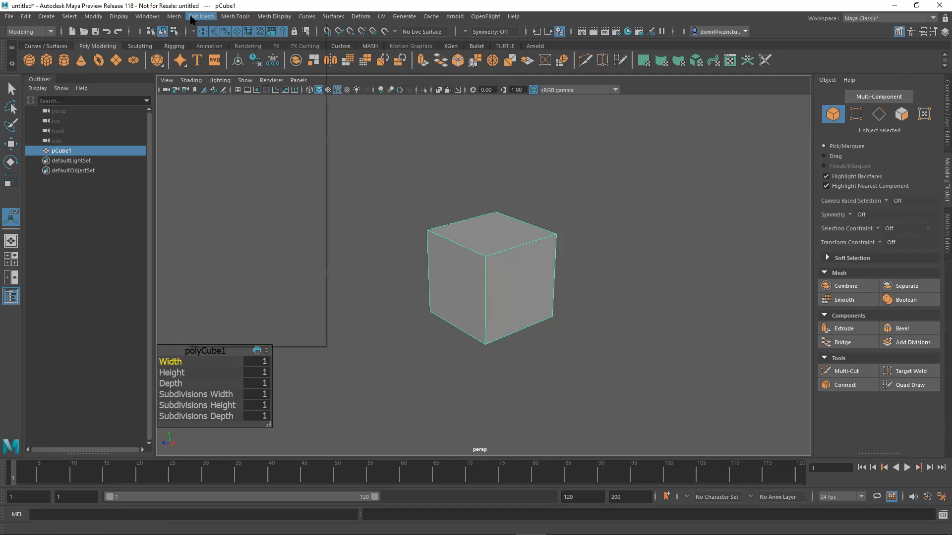
{"action": "mouse_move", "coordinate": [173, 19]}
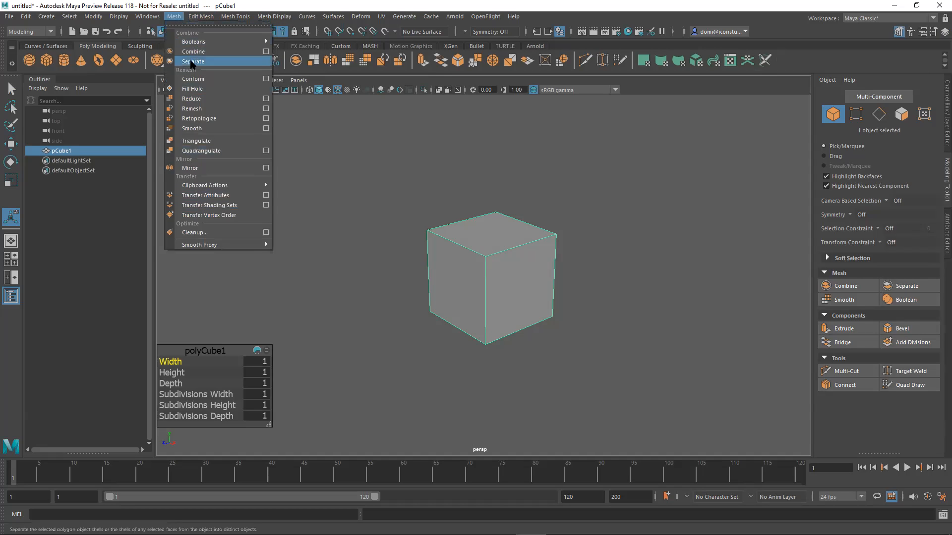
{"action": "mouse_move", "coordinate": [198, 249]}
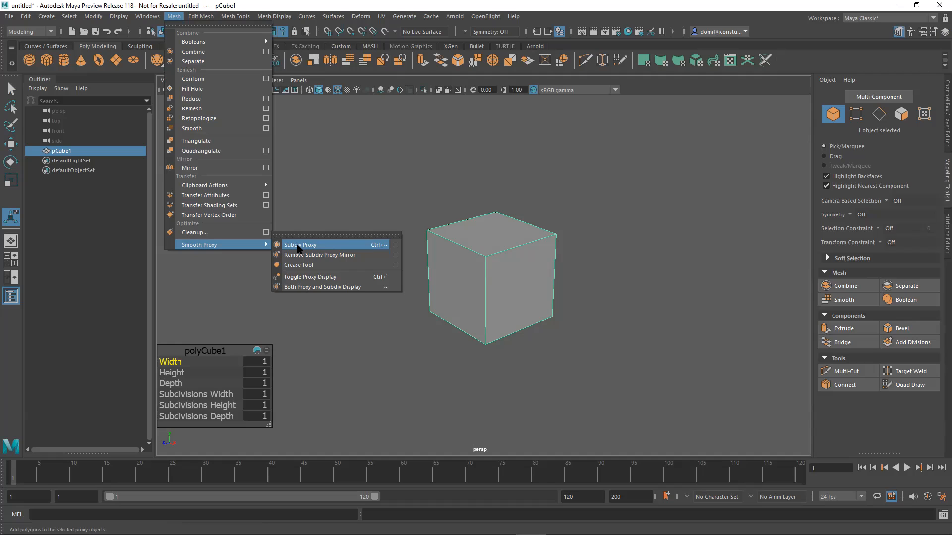
{"action": "left_click", "coordinate": [692, 153]}
Step: Show the Channel Box / Layer Editor with a taller layer area, and create a Subdiv Proxy of the cube
{"action": "left_click", "coordinate": [944, 119]}
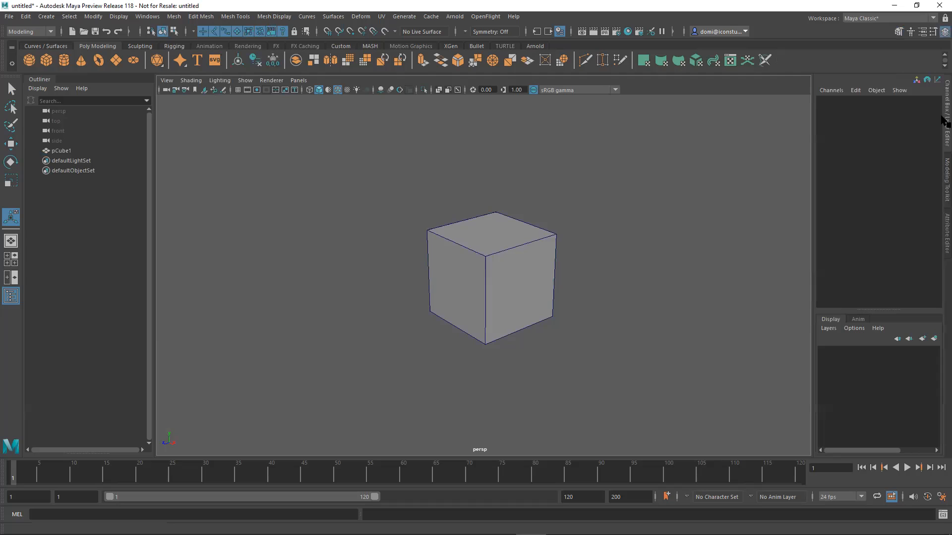
{"action": "left_click_drag", "start_coordinate": [879, 295], "coordinate": [883, 267]}
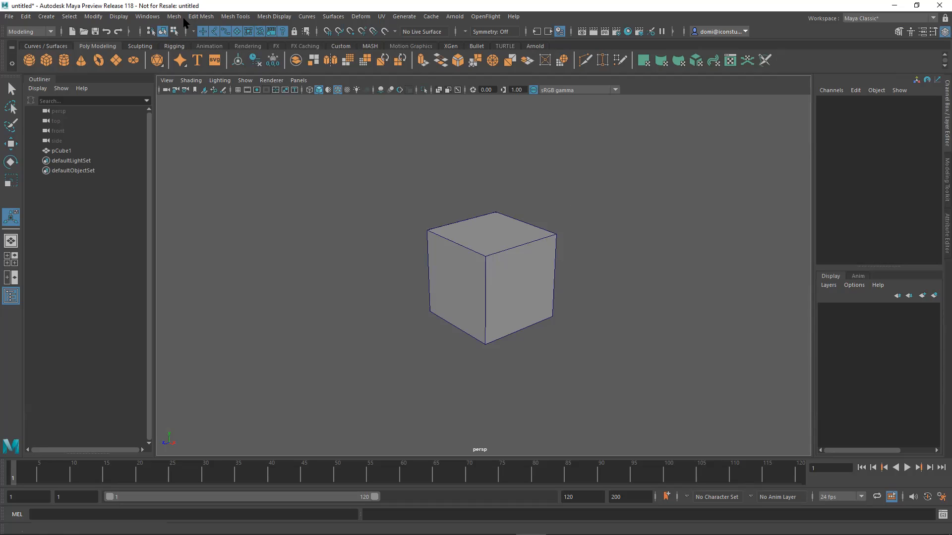
{"action": "left_click_drag", "start_coordinate": [314, 136], "coordinate": [570, 361]}
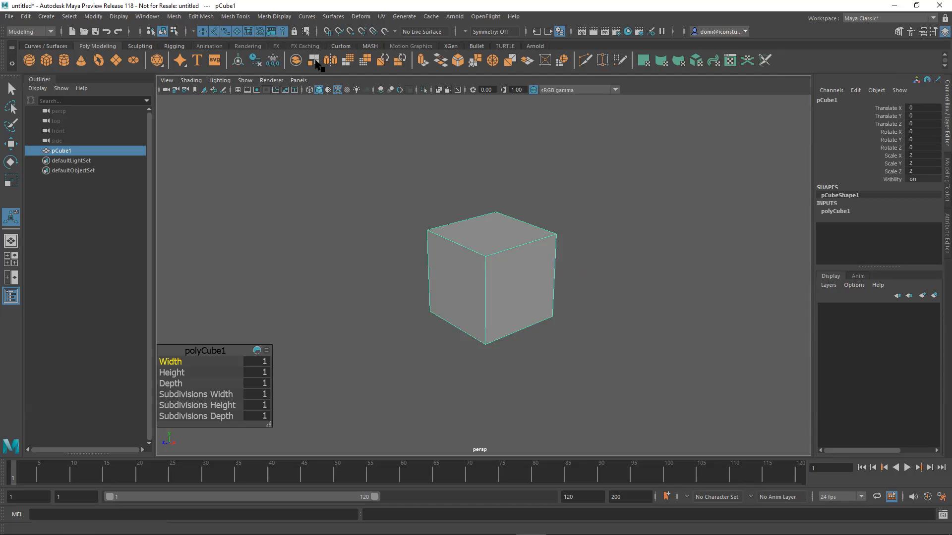
{"action": "left_click", "coordinate": [174, 17]}
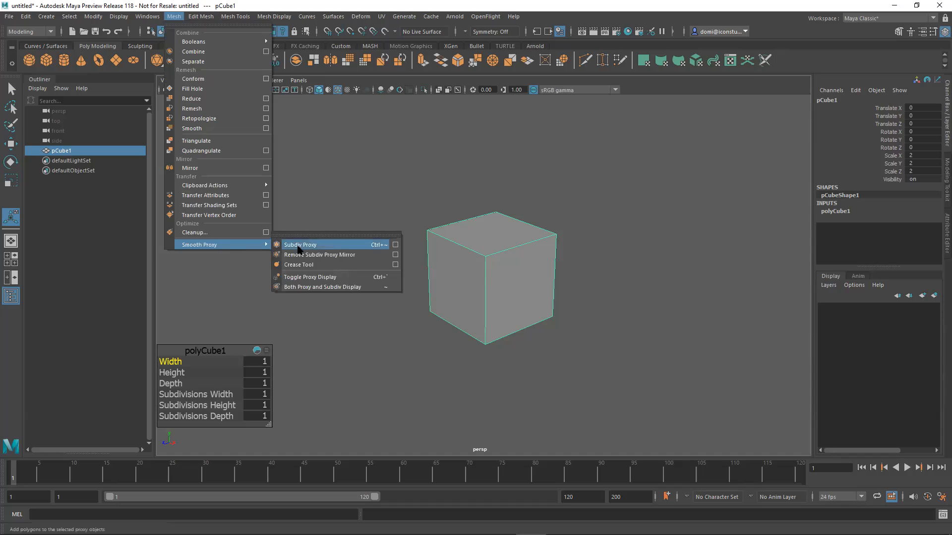
{"action": "left_click", "coordinate": [313, 245]}
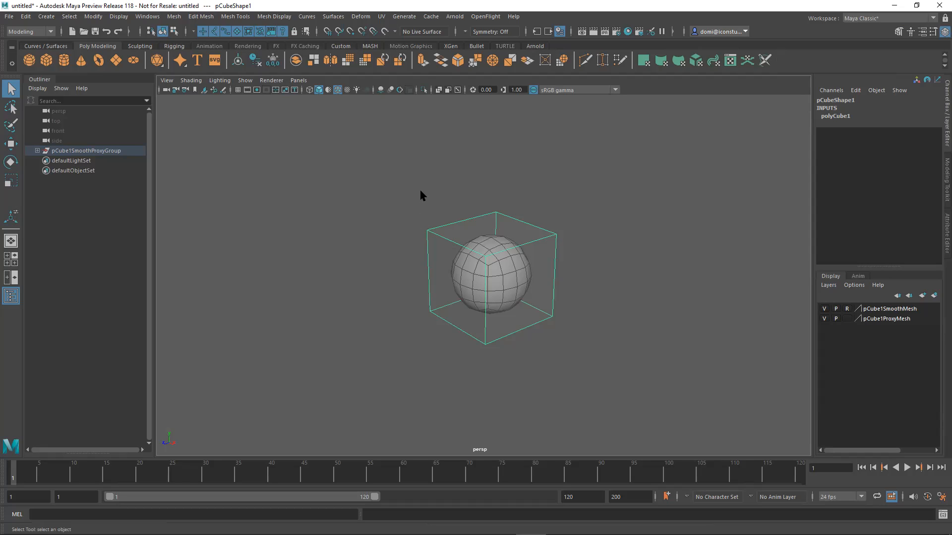
Step: Examine the proxy cage and the smoothed mesh inside it by repeatedly selecting and deselecting the cage
{"action": "left_click", "coordinate": [624, 251]}
{"action": "left_click", "coordinate": [521, 290]}
{"action": "left_click", "coordinate": [596, 263]}
{"action": "left_click", "coordinate": [525, 267]}
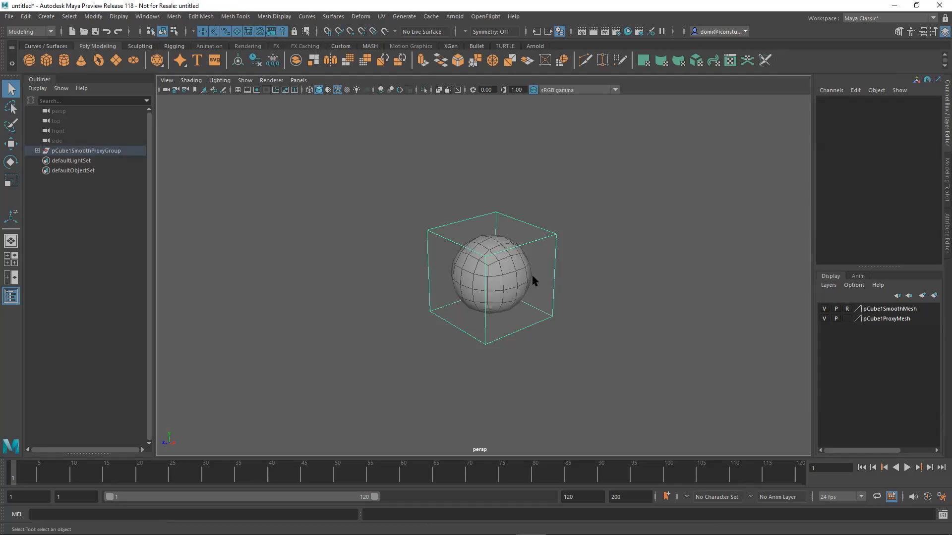
{"action": "left_click", "coordinate": [597, 241]}
{"action": "left_click", "coordinate": [542, 231]}
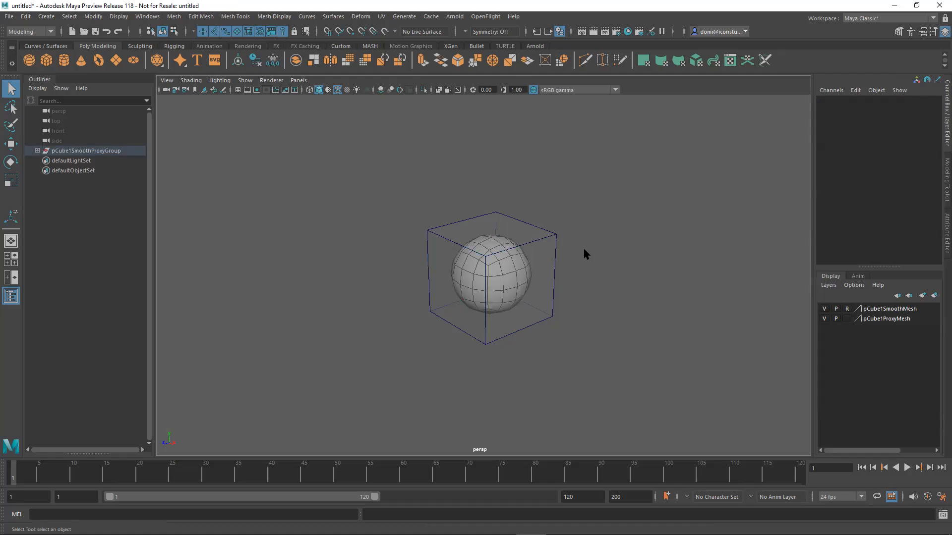
{"action": "left_click", "coordinate": [626, 229]}
{"action": "left_click_drag", "start_coordinate": [640, 248], "coordinate": [671, 224], "text": "alt"}
Step: In vertex mode, move two upper vertices of the proxy cage's same side outward to about Z 2.50 and up to about Y 2.52
{"action": "left_click", "coordinate": [945, 179]}
{"action": "left_click", "coordinate": [856, 114]}
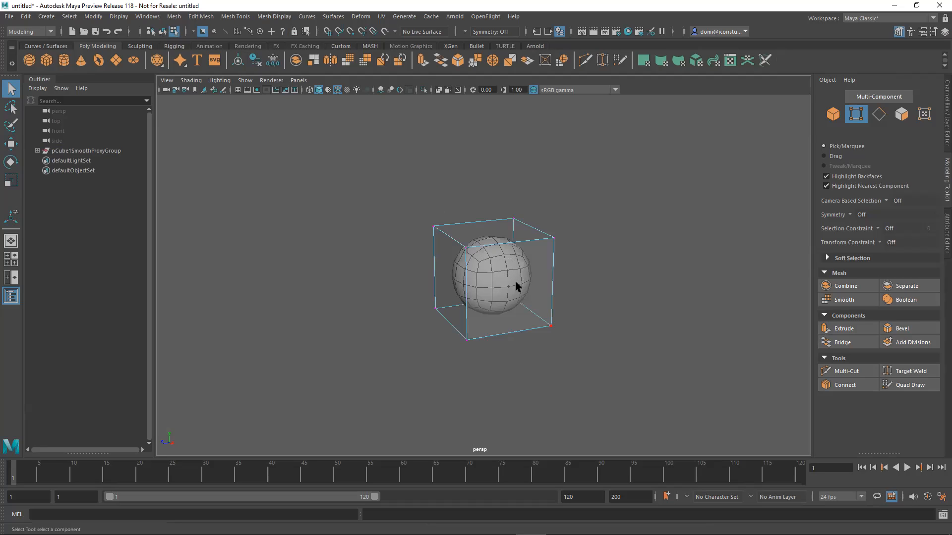
{"action": "left_click_drag", "start_coordinate": [636, 253], "coordinate": [629, 229], "text": "alt"}
{"action": "left_click_drag", "start_coordinate": [403, 190], "coordinate": [456, 240]}
{"action": "left_click_drag", "start_coordinate": [539, 206], "coordinate": [579, 212], "text": "alt"}
{"action": "key", "text": "w"}
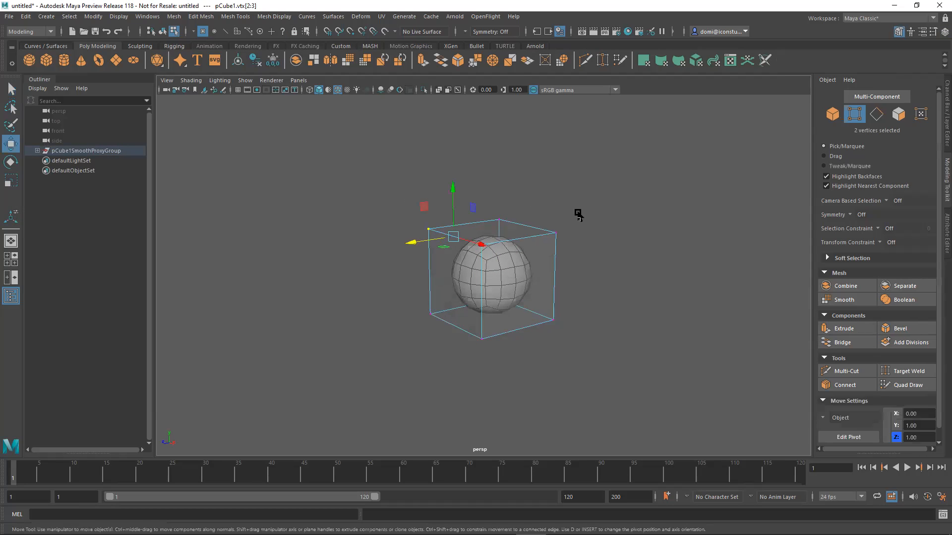
{"action": "left_click_drag", "start_coordinate": [617, 225], "coordinate": [590, 228], "text": "alt"}
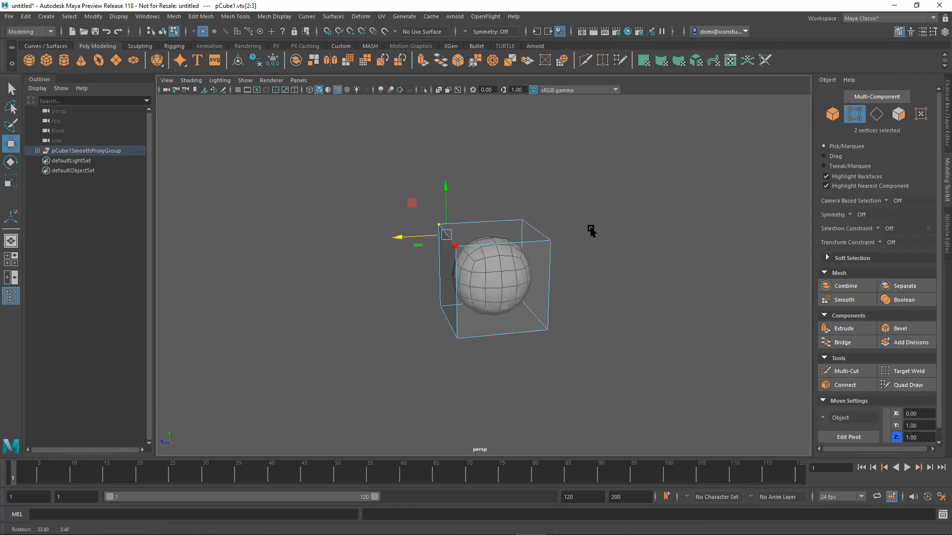
{"action": "left_click_drag", "start_coordinate": [397, 239], "coordinate": [325, 244]}
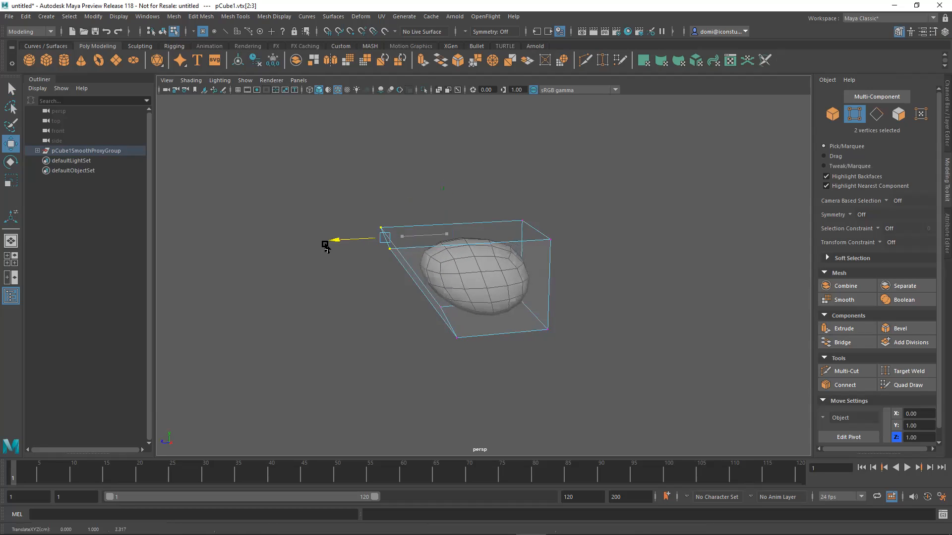
{"action": "left_click_drag", "start_coordinate": [374, 190], "coordinate": [368, 117]}
{"action": "left_click_drag", "start_coordinate": [527, 195], "coordinate": [578, 223], "text": "alt"}
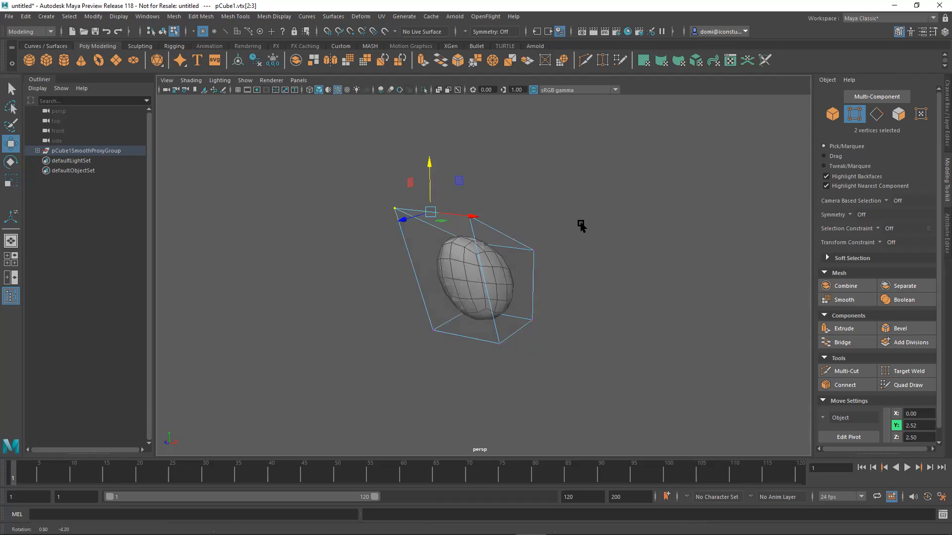
Step: Show the Channel Box / Layer Editor again, and move the two lower vertices on the stretched side down to about Y -2
{"action": "left_click", "coordinate": [943, 142]}
{"action": "left_click", "coordinate": [677, 234]}
{"action": "left_click_drag", "start_coordinate": [677, 234], "coordinate": [717, 242], "text": "alt"}
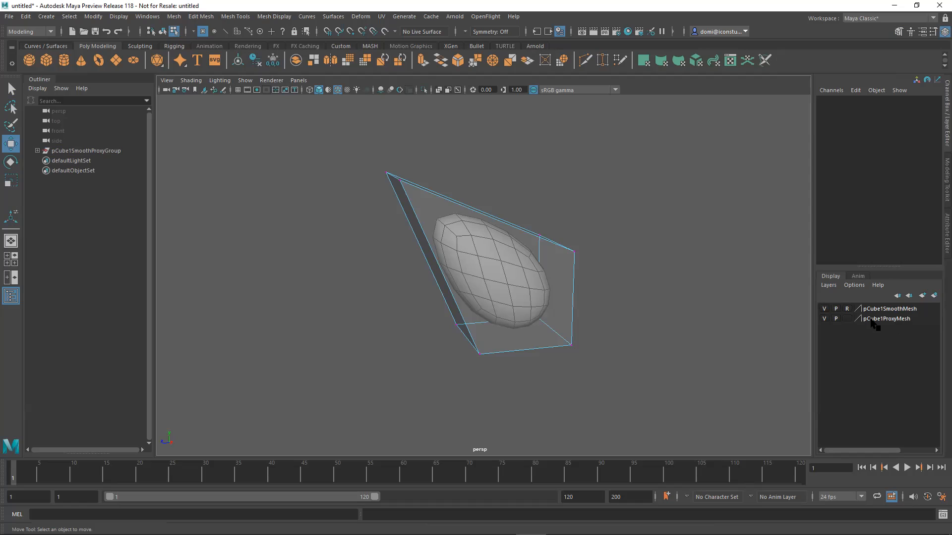
{"action": "left_click_drag", "start_coordinate": [434, 323], "coordinate": [491, 364]}
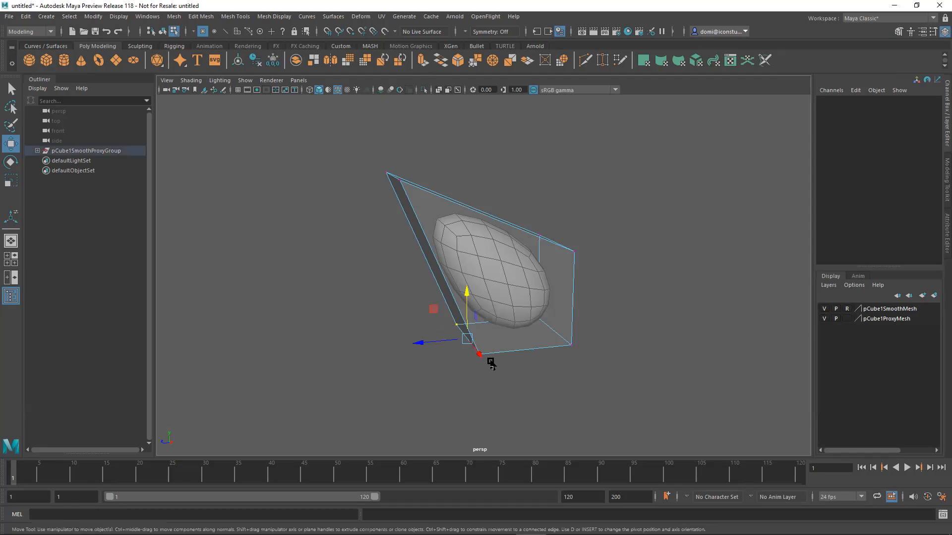
{"action": "mouse_move", "coordinate": [599, 298]}
{"action": "left_mouse_down", "text": "alt"}
{"action": "mouse_move", "coordinate": [620, 286]}
{"action": "mouse_move", "coordinate": [607, 290]}
{"action": "left_mouse_up", "text": "alt"}
{"action": "left_click_drag", "start_coordinate": [667, 273], "coordinate": [660, 318], "text": "alt"}
{"action": "left_click_drag", "start_coordinate": [497, 334], "coordinate": [462, 343], "text": "alt"}
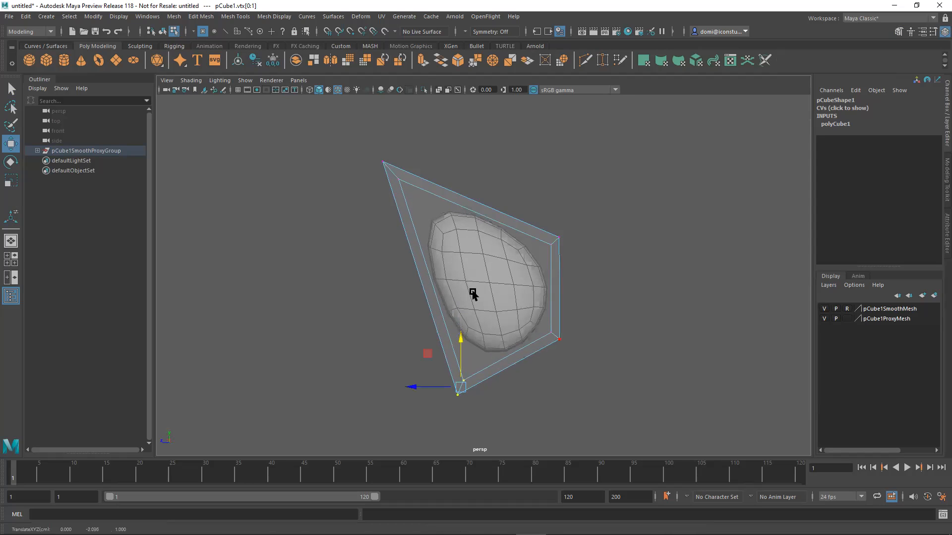
Step: Select the four vertices on the opposite side of the cage and scale them down together to about 0.49
{"action": "left_click_drag", "start_coordinate": [617, 259], "coordinate": [610, 376], "text": "alt"}
{"action": "left_click_drag", "start_coordinate": [655, 314], "coordinate": [612, 313], "text": "alt"}
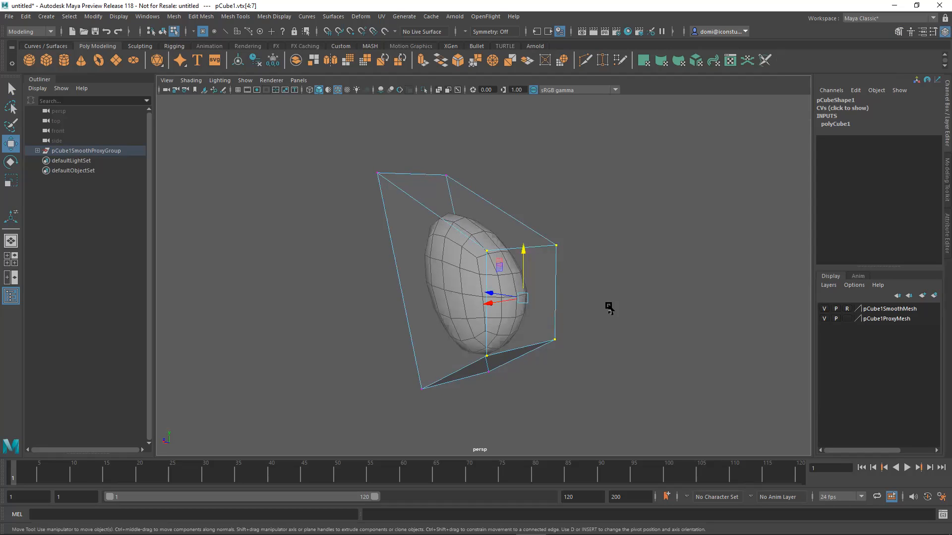
{"action": "key", "text": "e"}
{"action": "key", "text": "r"}
{"action": "left_click_drag", "start_coordinate": [524, 301], "coordinate": [491, 310]}
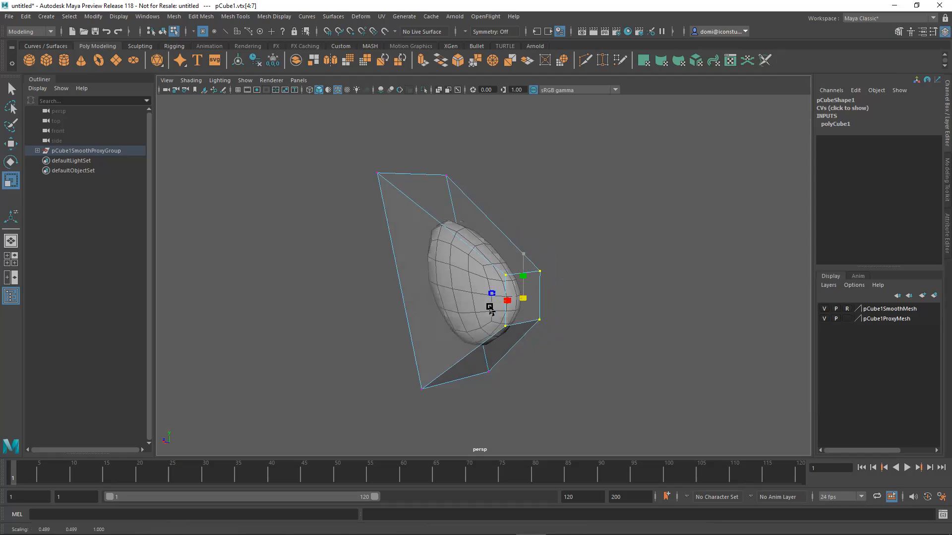
{"action": "left_click_drag", "start_coordinate": [573, 306], "coordinate": [502, 306], "text": "alt"}
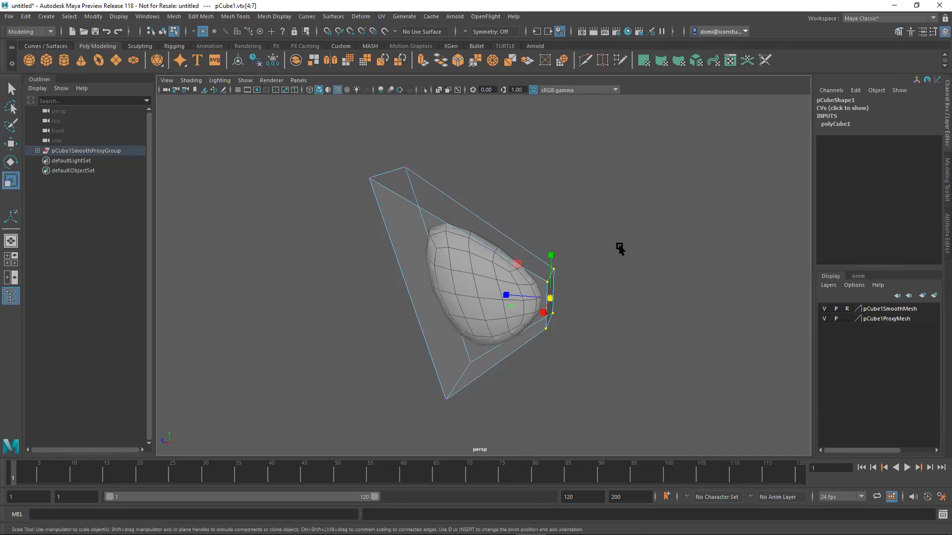
Step: Move the cage's two upper vertices on the stretched side farther outward along Z and inspect the smoothed shape
{"action": "left_click", "coordinate": [620, 248]}
{"action": "left_click_drag", "start_coordinate": [578, 263], "coordinate": [652, 262], "text": "alt"}
{"action": "left_click_drag", "start_coordinate": [352, 145], "coordinate": [469, 211]}
{"action": "key", "text": "w"}
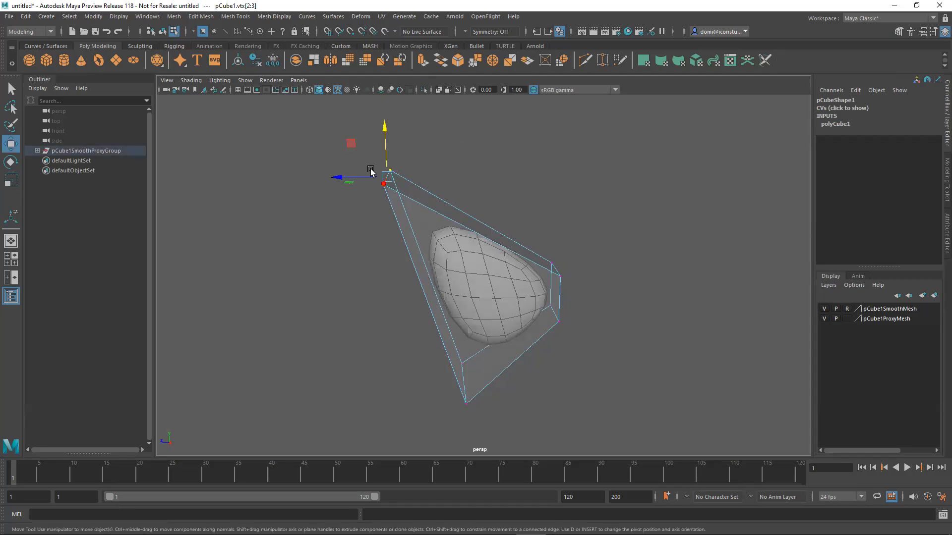
{"action": "left_click_drag", "start_coordinate": [340, 176], "coordinate": [267, 183]}
{"action": "mouse_move", "coordinate": [494, 198]}
{"action": "left_mouse_down", "text": "alt"}
{"action": "mouse_move", "coordinate": [635, 180]}
{"action": "mouse_move", "coordinate": [647, 194]}
{"action": "mouse_move", "coordinate": [587, 204]}
{"action": "mouse_move", "coordinate": [578, 198]}
{"action": "mouse_move", "coordinate": [643, 178]}
{"action": "mouse_move", "coordinate": [661, 192]}
{"action": "mouse_move", "coordinate": [658, 209]}
{"action": "mouse_move", "coordinate": [534, 206]}
{"action": "mouse_move", "coordinate": [538, 191]}
{"action": "mouse_move", "coordinate": [470, 187]}
{"action": "mouse_move", "coordinate": [427, 210]}
{"action": "mouse_move", "coordinate": [565, 202]}
{"action": "mouse_move", "coordinate": [567, 212]}
{"action": "mouse_move", "coordinate": [504, 200]}
{"action": "left_mouse_up", "text": "alt"}
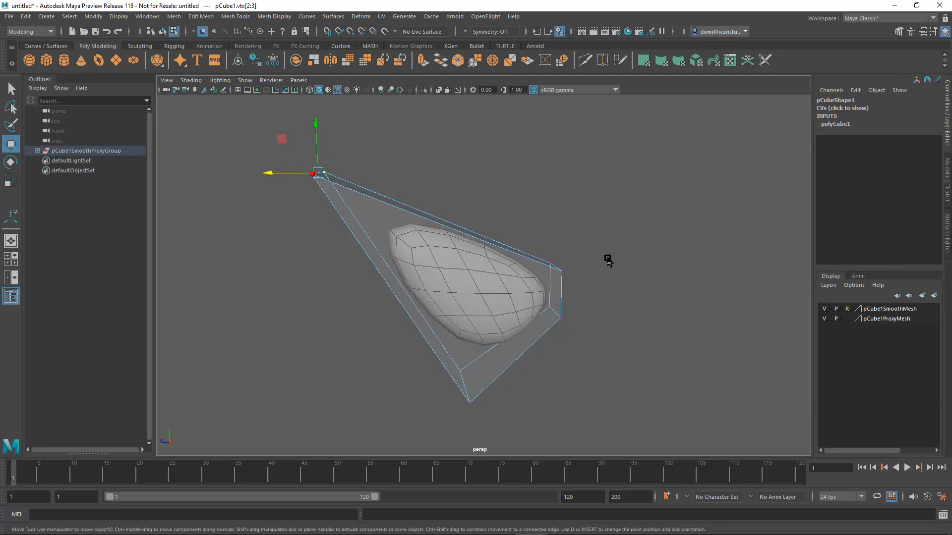
{"action": "left_click_drag", "start_coordinate": [604, 258], "coordinate": [638, 267], "text": "alt"}
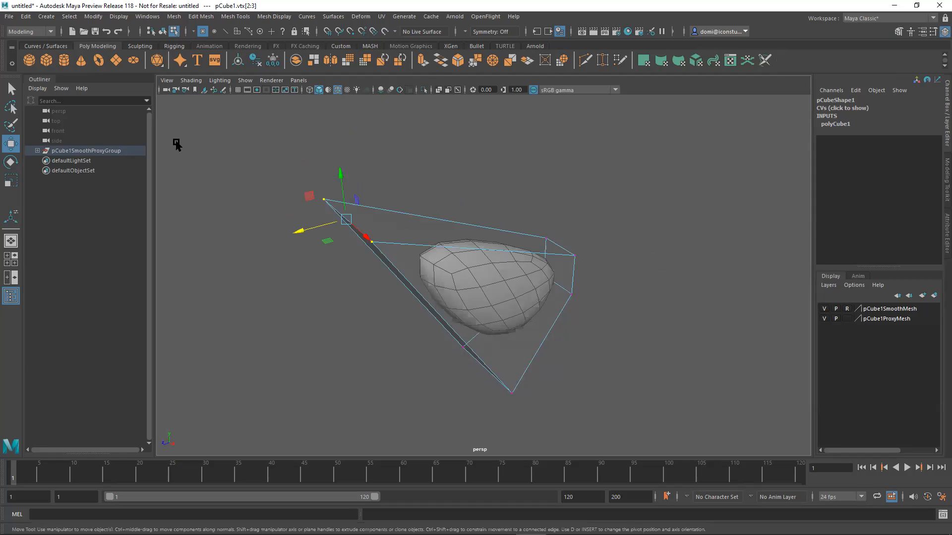
Step: Start a new scene without saving the current one and create a polygon cube
{"action": "left_click", "coordinate": [8, 17]}
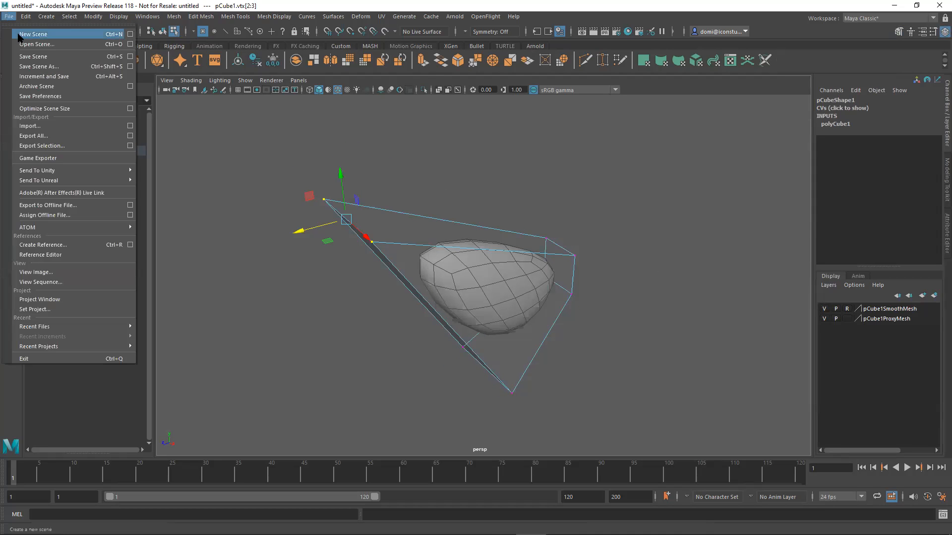
{"action": "left_click", "coordinate": [18, 33]}
{"action": "left_click", "coordinate": [483, 275]}
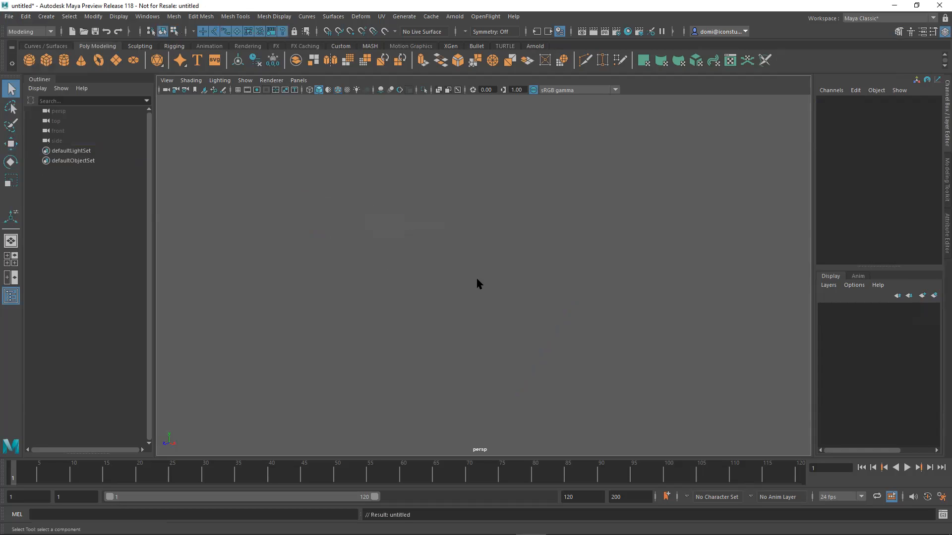
{"action": "left_click", "coordinate": [47, 60]}
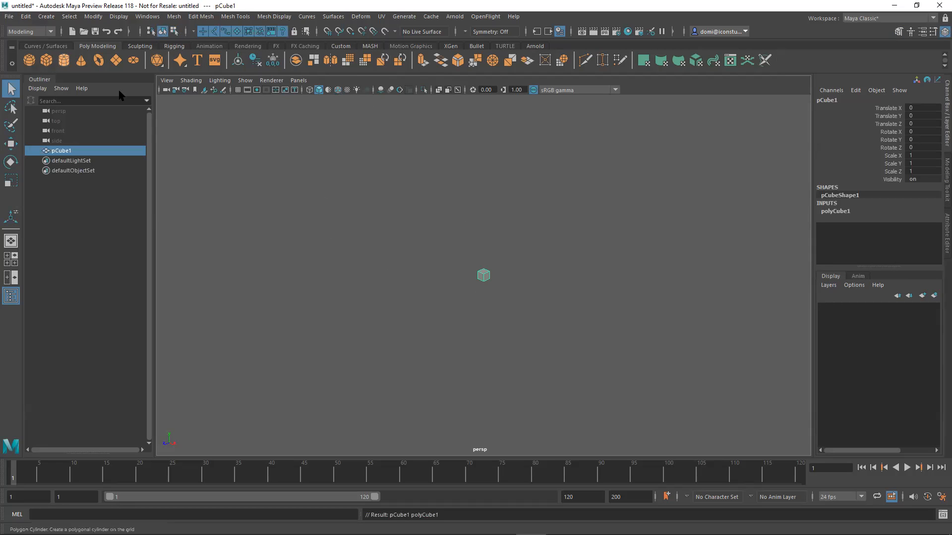
Step: Open the Subdiv Proxy options for the cube and reset them to their default settings
{"action": "key", "text": "f"}
{"action": "left_click_drag", "start_coordinate": [534, 291], "coordinate": [550, 285], "text": "alt"}
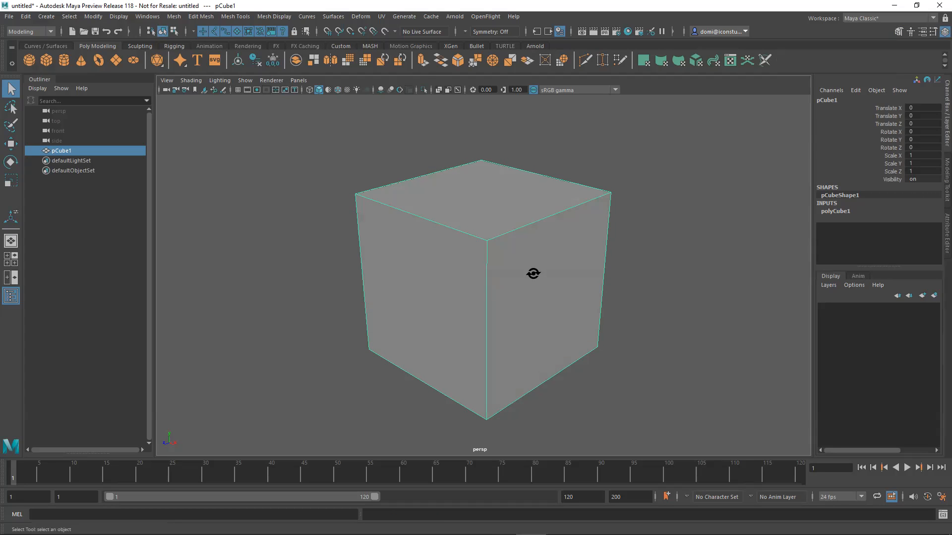
{"action": "right_click_drag", "start_coordinate": [535, 272], "coordinate": [386, 272], "text": "alt"}
{"action": "middle_click_drag", "start_coordinate": [387, 272], "coordinate": [385, 263], "text": "alt"}
{"action": "scroll", "coordinate": [475, 257], "scroll_direction": "down", "scroll_amount": 2}
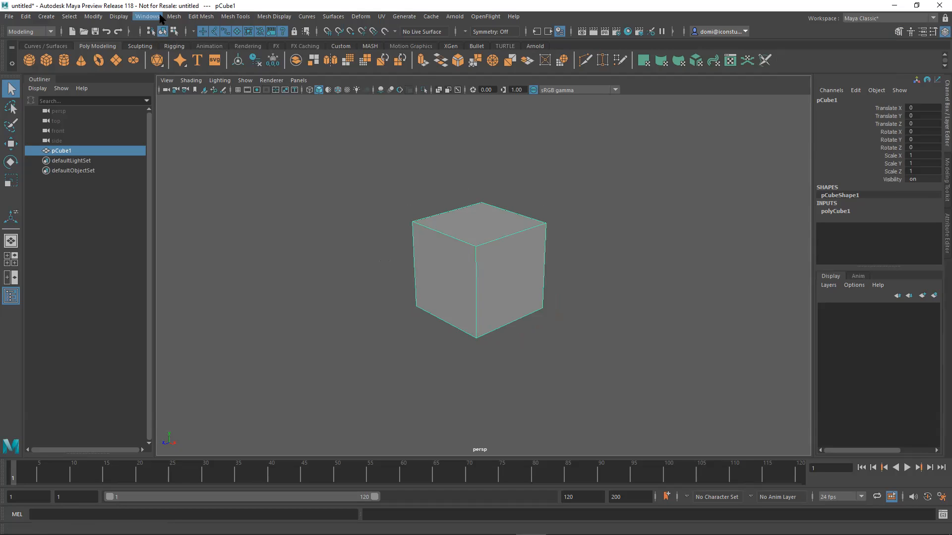
{"action": "left_click", "coordinate": [172, 16]}
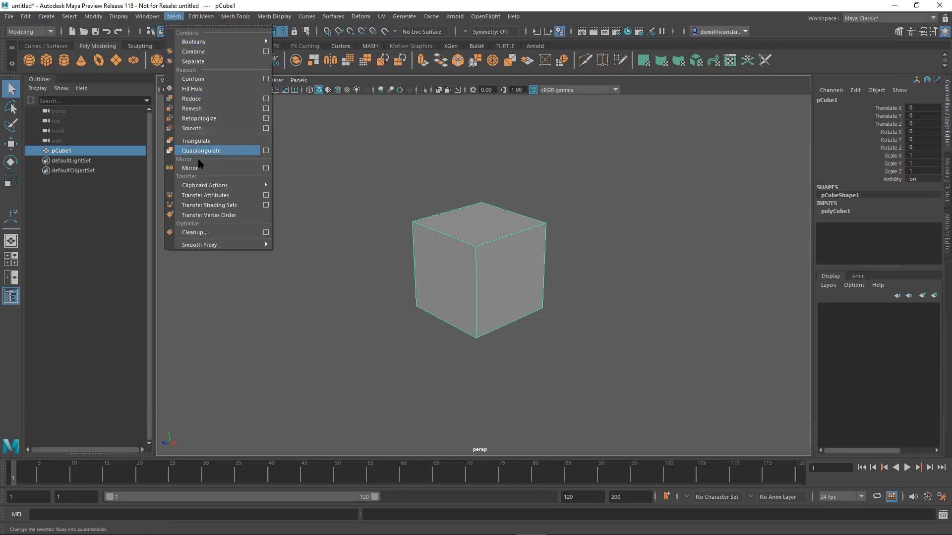
{"action": "mouse_move", "coordinate": [204, 247]}
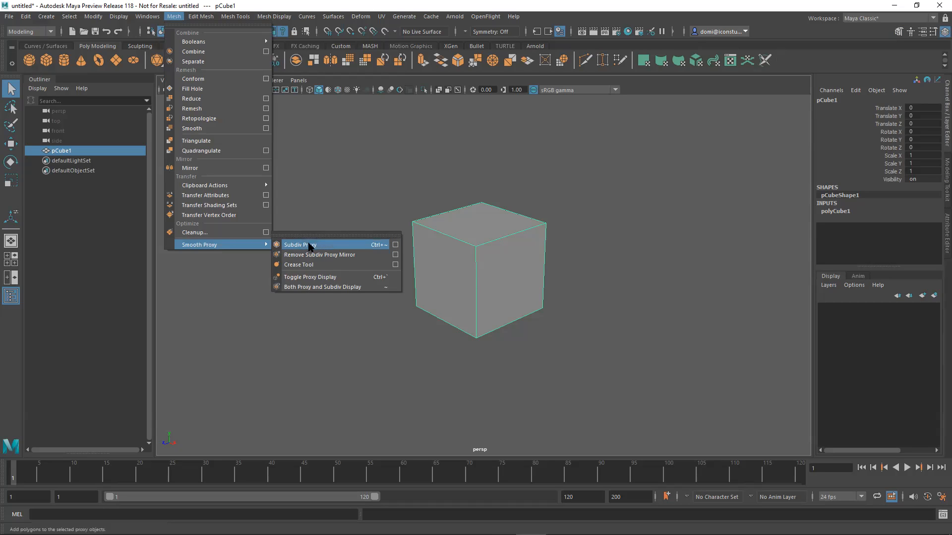
{"action": "left_click", "coordinate": [395, 245]}
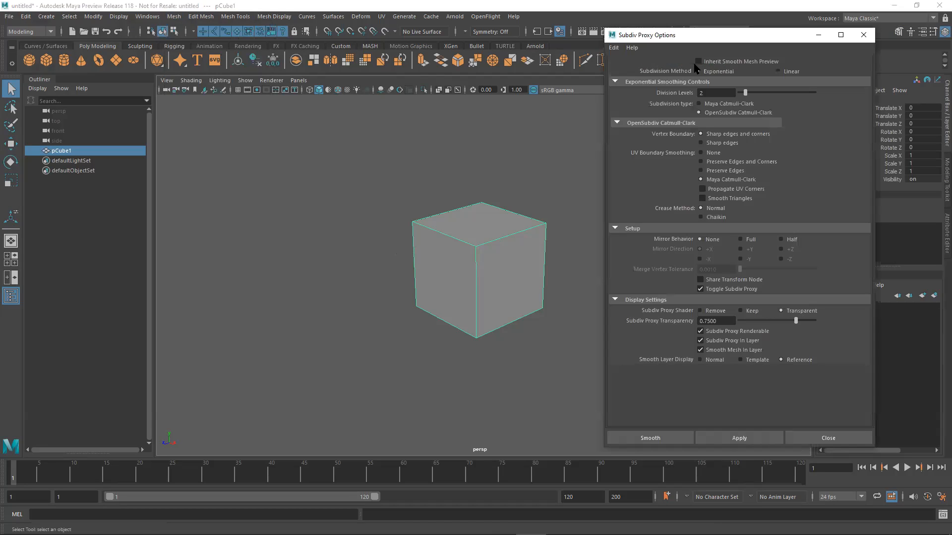
{"action": "left_click_drag", "start_coordinate": [737, 43], "coordinate": [248, 70]}
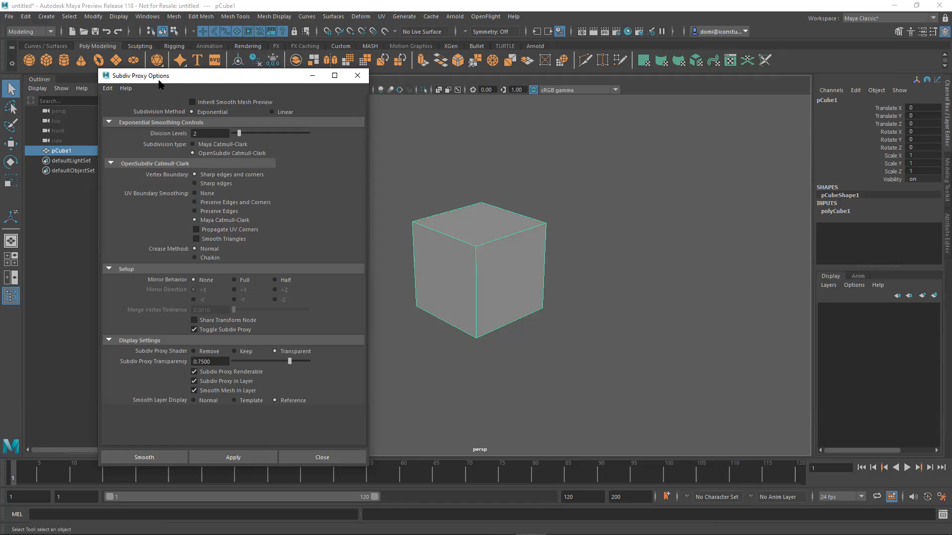
{"action": "left_click", "coordinate": [107, 88]}
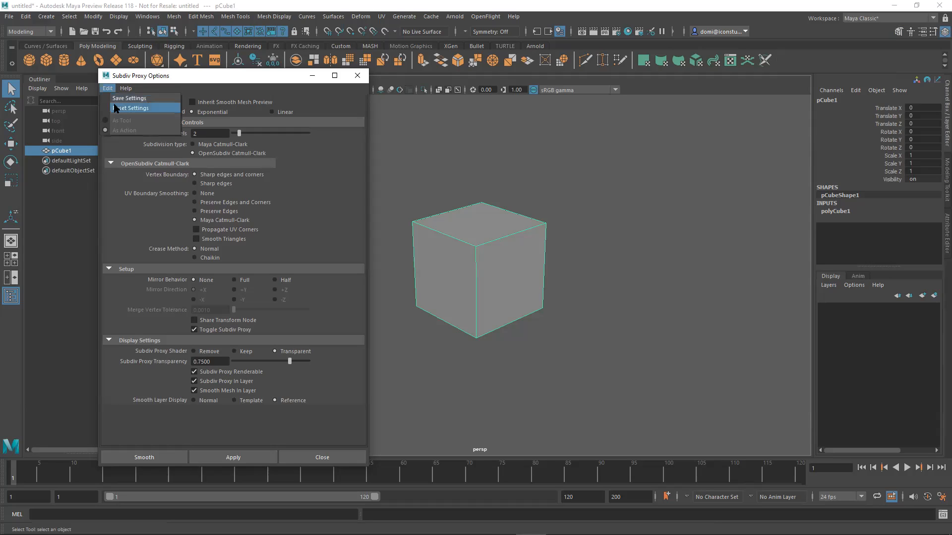
{"action": "left_click", "coordinate": [116, 108]}
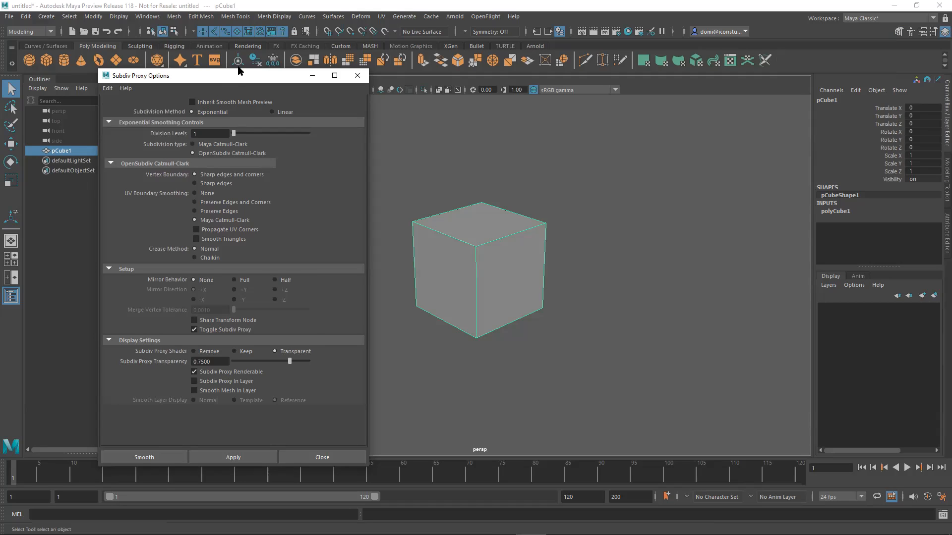
Step: Try applying a Subdiv Proxy to the cube with Division Levels 1, and undo it
{"action": "left_click_drag", "start_coordinate": [238, 71], "coordinate": [217, 45]}
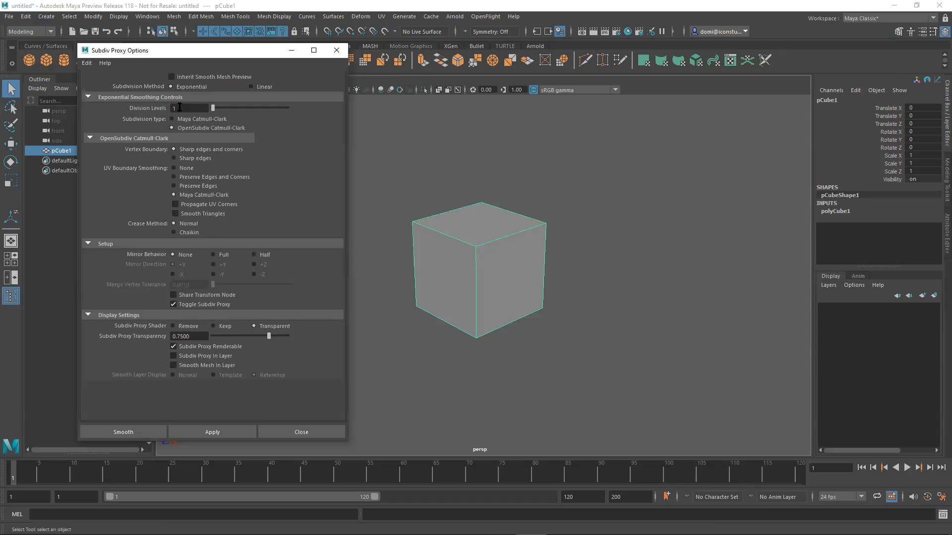
{"action": "left_click", "coordinate": [228, 434]}
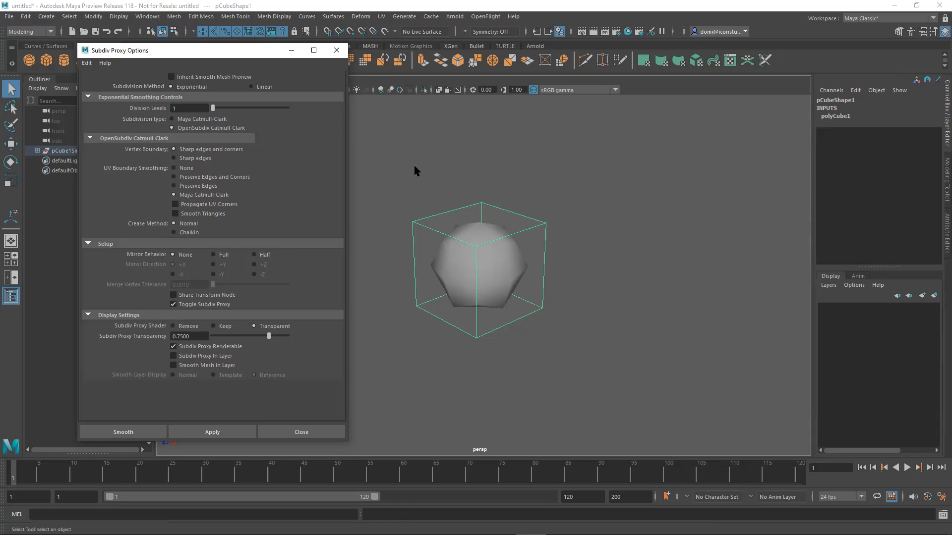
{"action": "key", "text": "ctrl+z"}
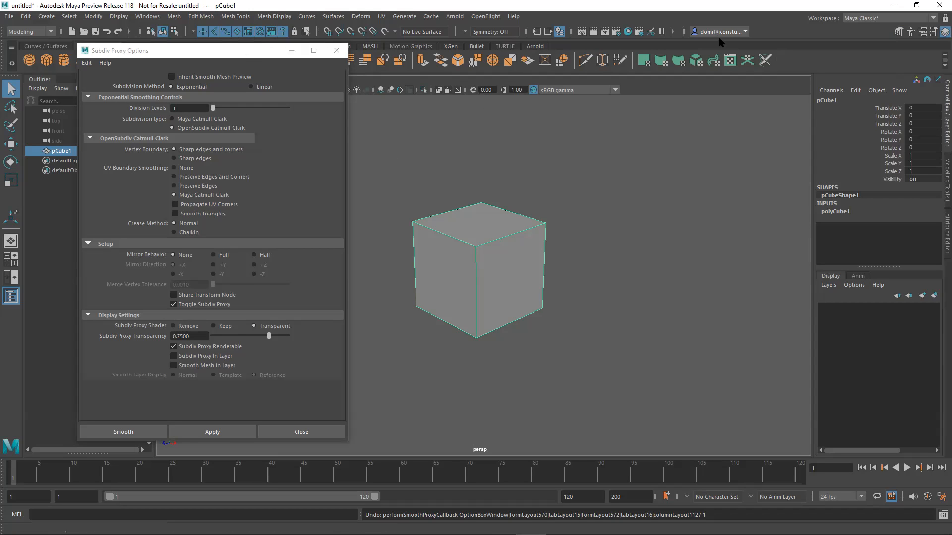
Step: Turn on wireframe-on-shaded display in the perspective view, keeping the Subdiv Proxy options open beside the cube
{"action": "left_click_drag", "start_coordinate": [739, 48], "coordinate": [739, 48]}
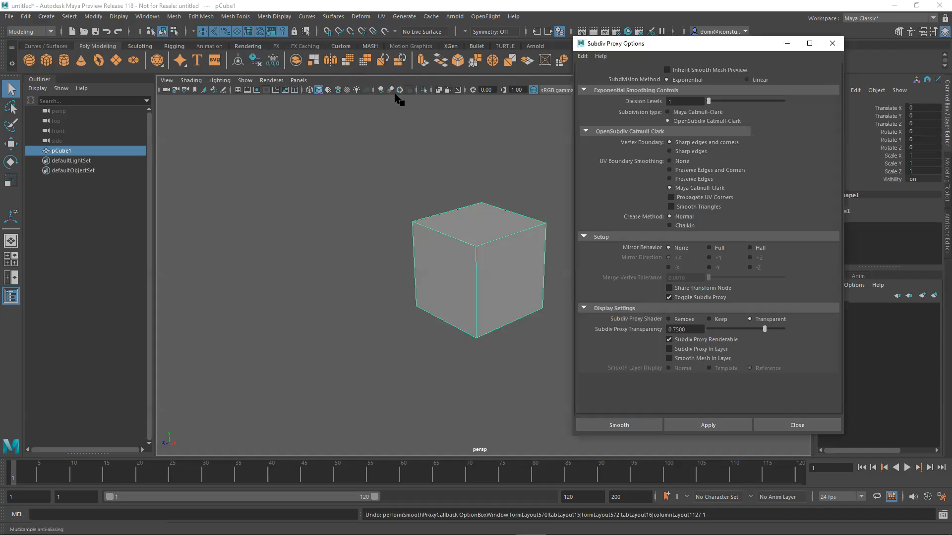
{"action": "left_click", "coordinate": [340, 92]}
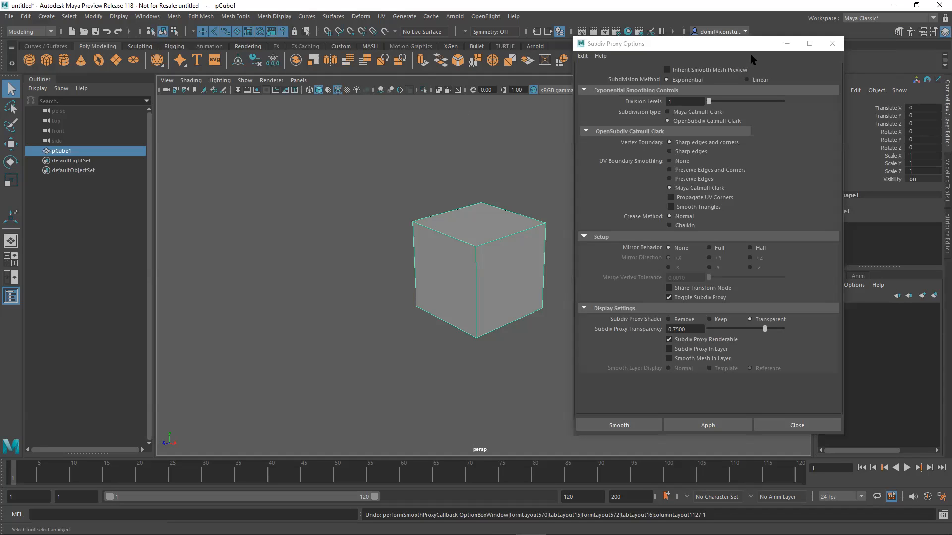
{"action": "double_click", "coordinate": [216, 61]}
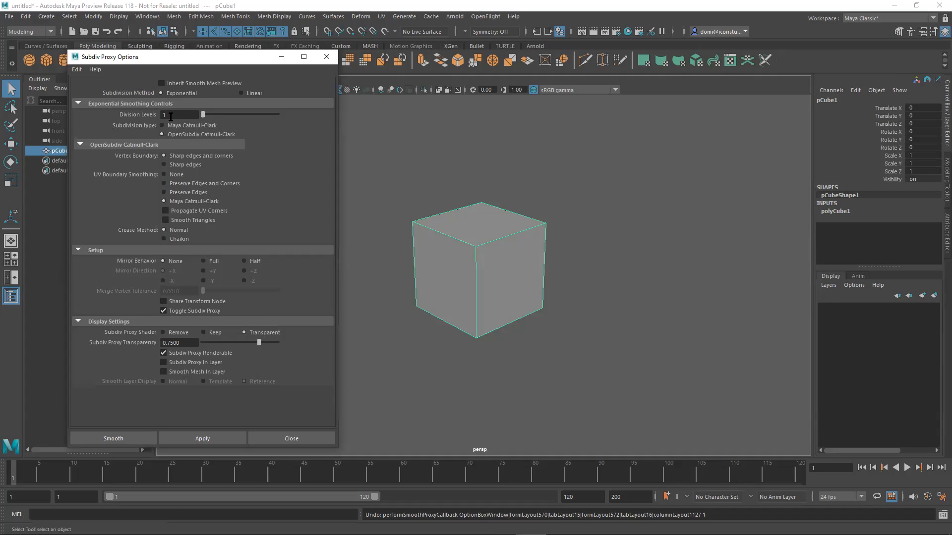
Step: Create a Subdiv Proxy with Division Levels 4, putting the subdiv proxy and the smooth mesh in layers, and close the options
{"action": "left_click", "coordinate": [173, 115]}
{"action": "left_click", "coordinate": [163, 372]}
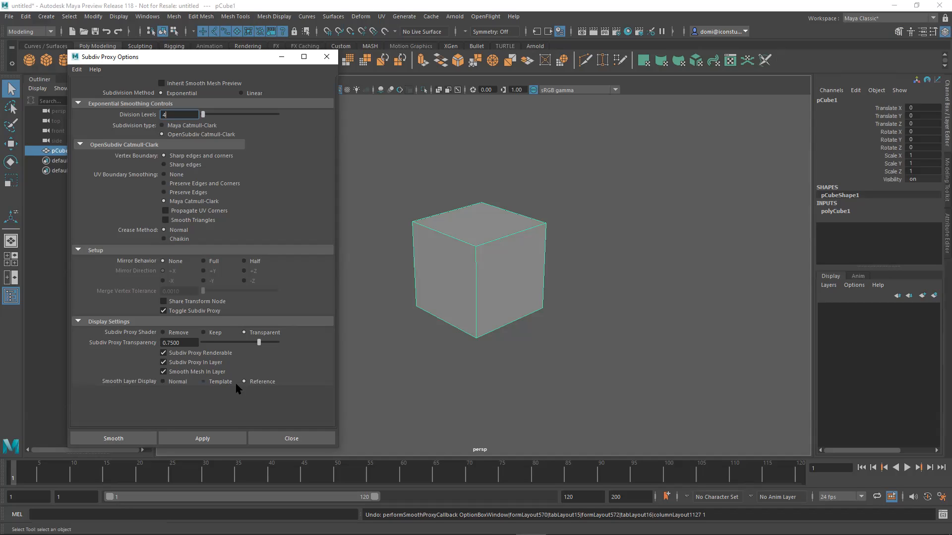
{"action": "left_click", "coordinate": [212, 436]}
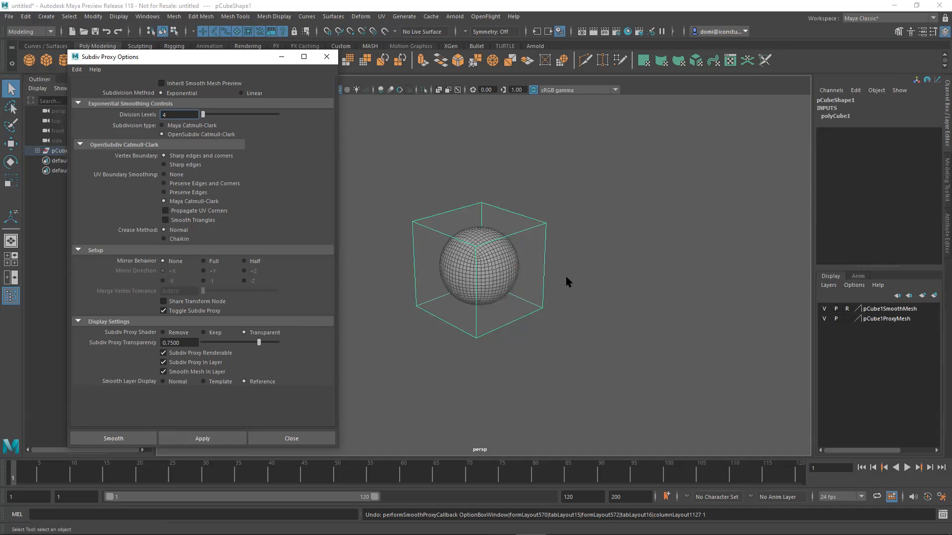
{"action": "left_click_drag", "start_coordinate": [609, 299], "coordinate": [633, 298], "text": "alt"}
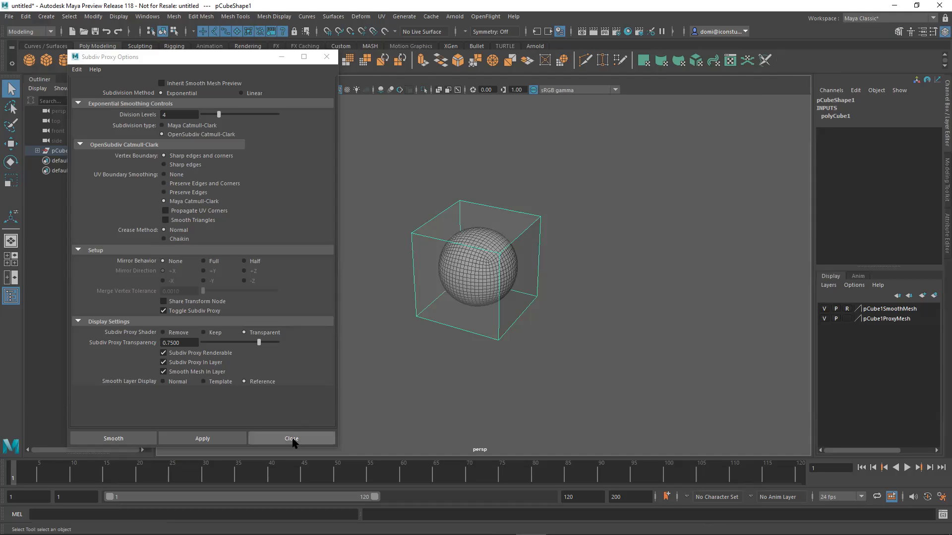
{"action": "left_click", "coordinate": [292, 439]}
Step: Toggle the proxy mesh layer and the smooth mesh layer off and on to compare the cage with the smoothed mesh
{"action": "left_click_drag", "start_coordinate": [293, 440], "coordinate": [558, 334], "text": "alt"}
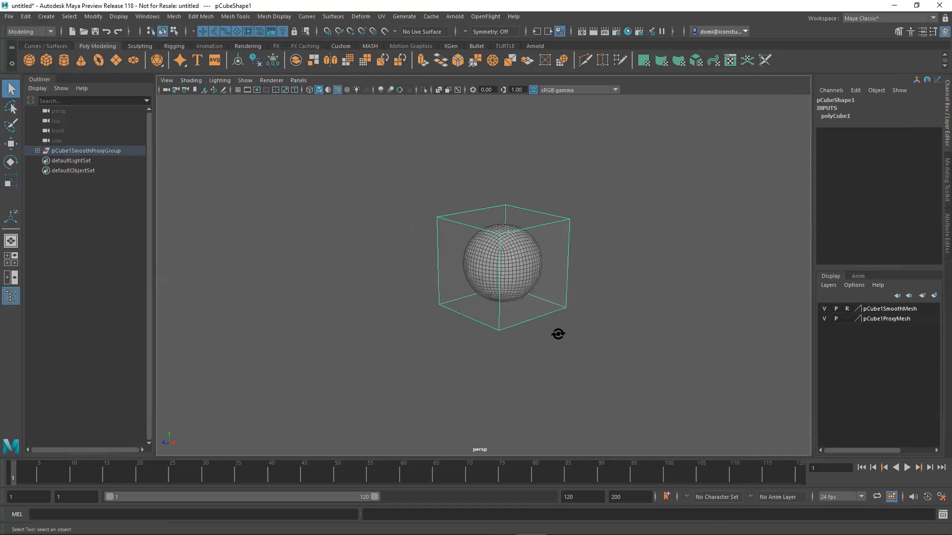
{"action": "right_click_drag", "start_coordinate": [557, 334], "coordinate": [703, 323], "text": "alt"}
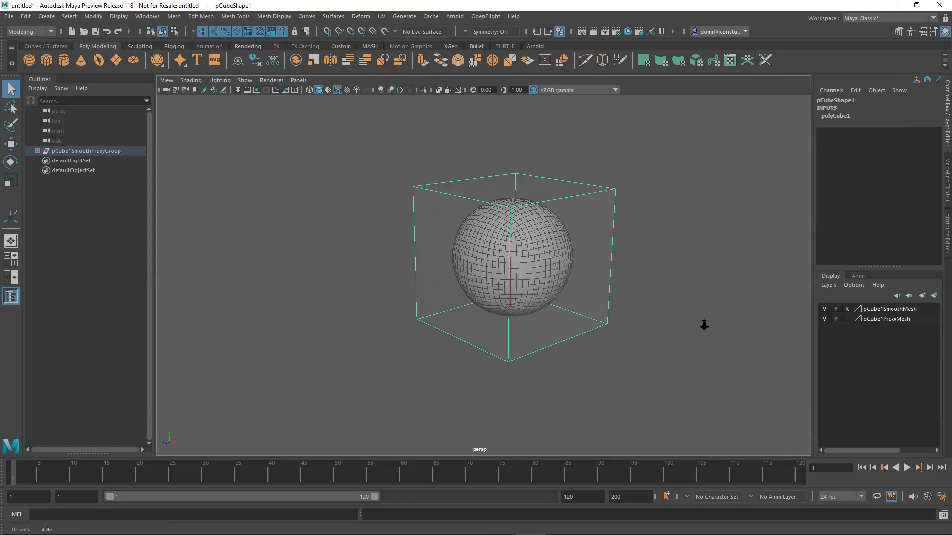
{"action": "left_click", "coordinate": [824, 319]}
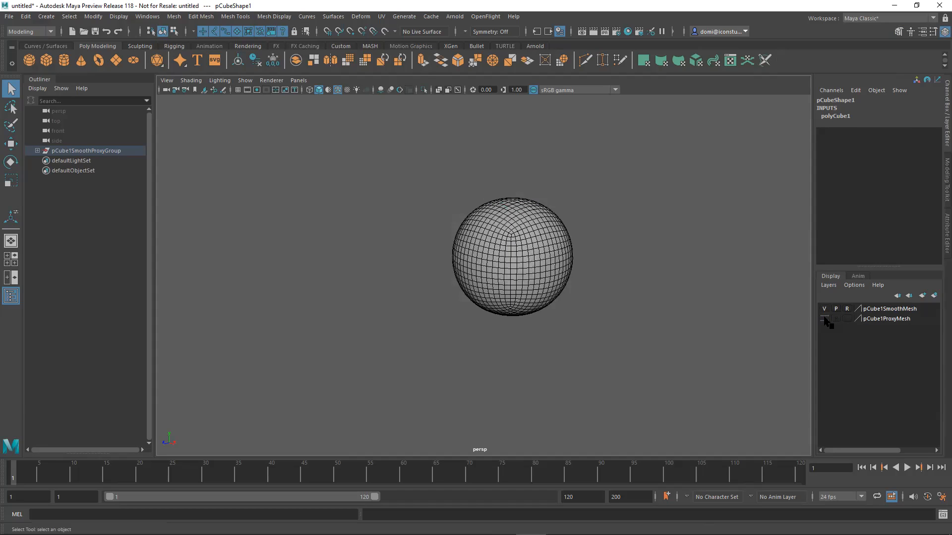
{"action": "left_click", "coordinate": [824, 319]}
{"action": "left_click", "coordinate": [825, 319]}
{"action": "left_click", "coordinate": [824, 319]}
{"action": "left_click", "coordinate": [825, 309]}
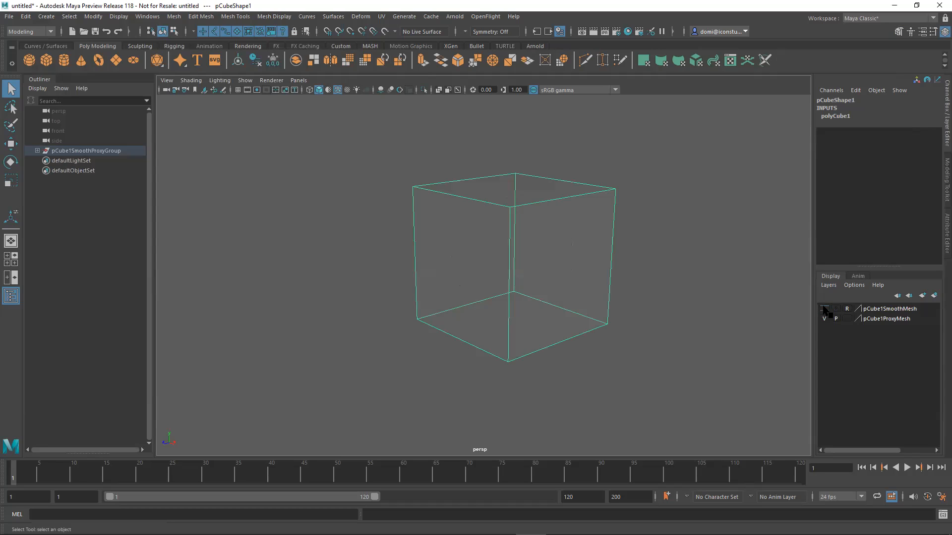
{"action": "left_click", "coordinate": [825, 309]}
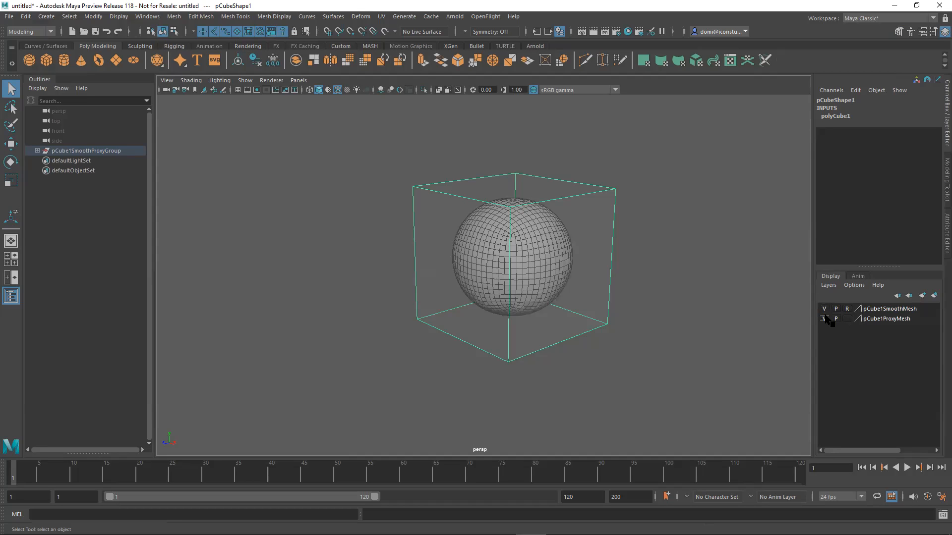
Step: Switch to vertex selection, move the cage's two upper vertices on one side outward and up, and move the two below them down
{"action": "left_click_drag", "start_coordinate": [704, 353], "coordinate": [730, 357], "text": "alt"}
{"action": "middle_click_drag", "start_coordinate": [701, 345], "coordinate": [652, 356], "text": "alt"}
{"action": "left_click_drag", "start_coordinate": [651, 356], "coordinate": [590, 348], "text": "alt"}
{"action": "left_click_drag", "start_coordinate": [552, 266], "coordinate": [556, 268], "text": "alt"}
{"action": "left_click", "coordinate": [946, 179]}
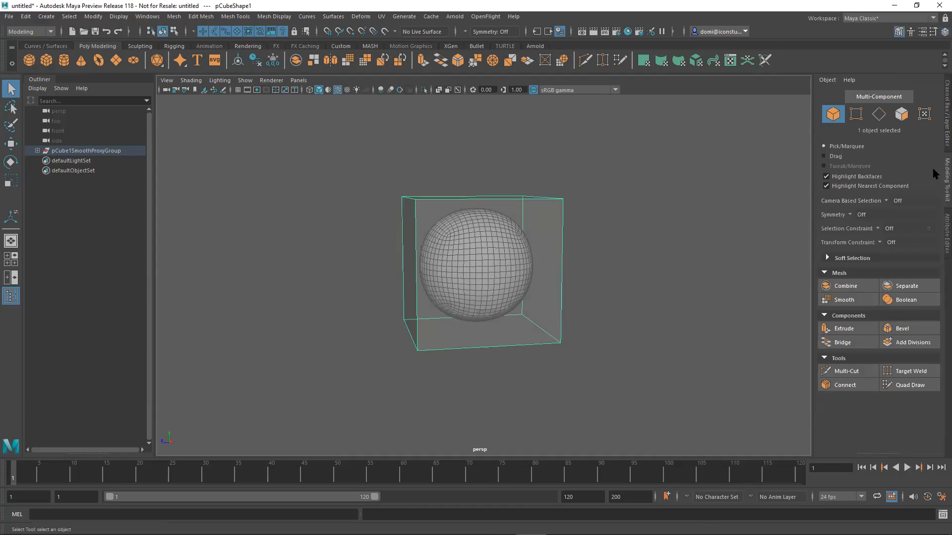
{"action": "left_click", "coordinate": [856, 114]}
{"action": "left_click_drag", "start_coordinate": [648, 202], "coordinate": [639, 206], "text": "alt"}
{"action": "left_click_drag", "start_coordinate": [361, 153], "coordinate": [425, 231]}
{"action": "right_click_drag", "start_coordinate": [484, 227], "coordinate": [402, 229], "text": "alt"}
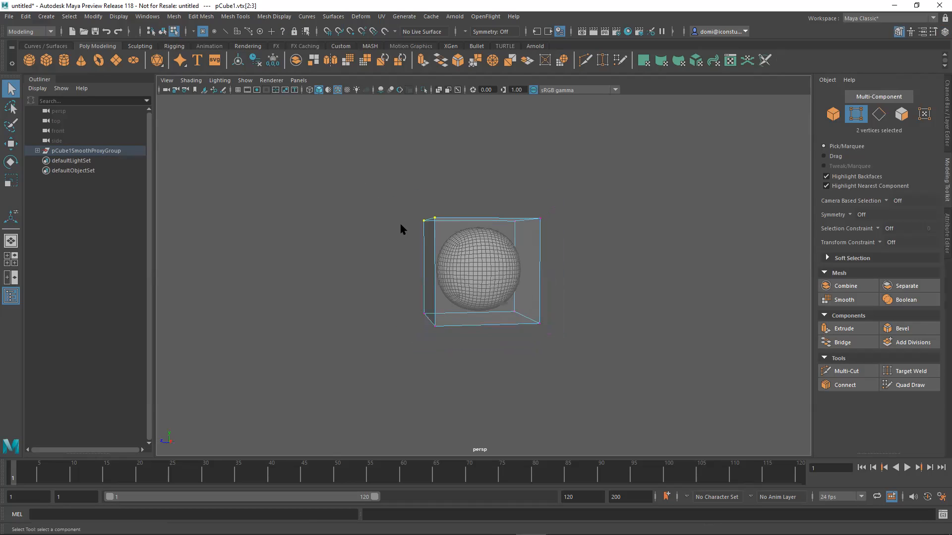
{"action": "key", "text": "w"}
{"action": "left_click_drag", "start_coordinate": [380, 220], "coordinate": [313, 223]}
{"action": "left_click_drag", "start_coordinate": [364, 169], "coordinate": [363, 116]}
{"action": "left_click_drag", "start_coordinate": [435, 321], "coordinate": [445, 341], "text": "alt"}
{"action": "left_click_drag", "start_coordinate": [434, 270], "coordinate": [431, 352]}
Step: Select the four vertices on the opposite side of the cage and scale them along Y to about 0.33
{"action": "mouse_move", "coordinate": [585, 331]}
{"action": "left_mouse_down", "text": "alt"}
{"action": "mouse_move", "coordinate": [566, 336]}
{"action": "mouse_move", "coordinate": [591, 340]}
{"action": "mouse_move", "coordinate": [582, 327]}
{"action": "left_mouse_up", "text": "alt"}
{"action": "left_click_drag", "start_coordinate": [518, 175], "coordinate": [591, 355]}
{"action": "left_click_drag", "start_coordinate": [644, 334], "coordinate": [619, 303], "text": "alt"}
{"action": "left_click", "coordinate": [553, 217], "text": "shift"}
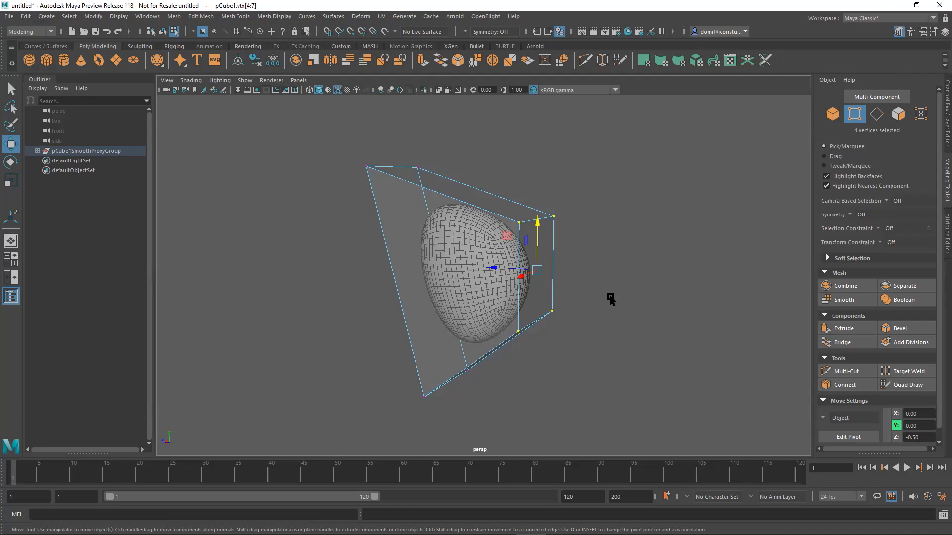
{"action": "key", "text": "e"}
{"action": "key", "text": "r"}
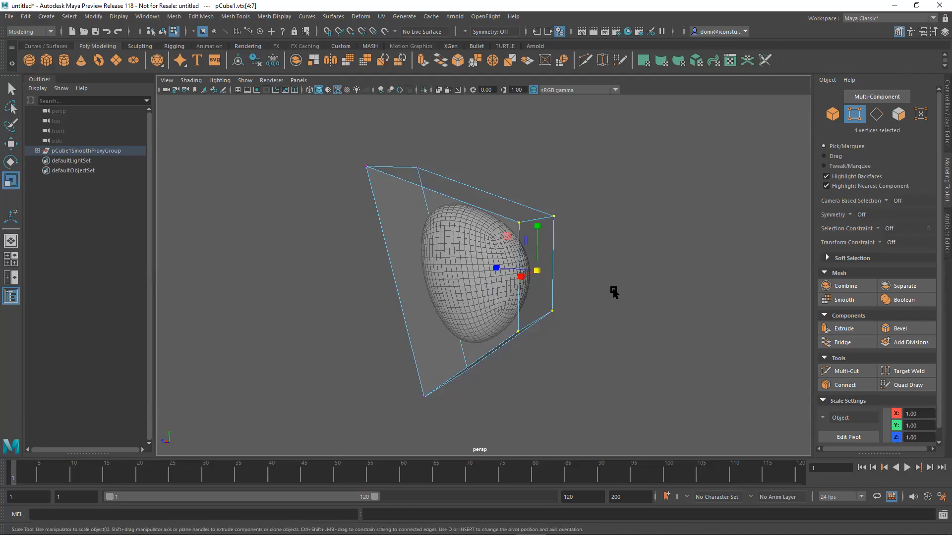
{"action": "left_click_drag", "start_coordinate": [536, 224], "coordinate": [540, 261]}
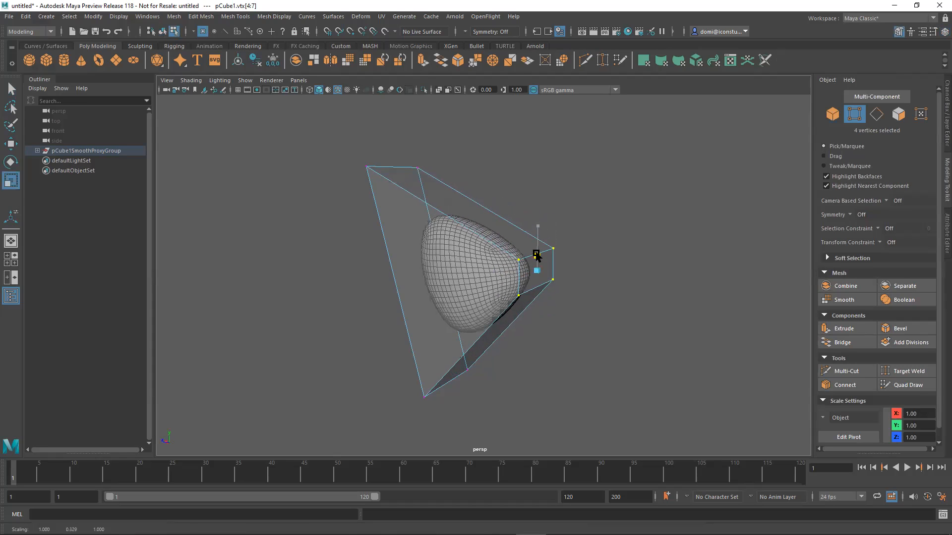
Step: Select all eight cage vertices, scale them along X to narrow the shape, and clear the selection
{"action": "left_click_drag", "start_coordinate": [651, 263], "coordinate": [566, 272], "text": "alt"}
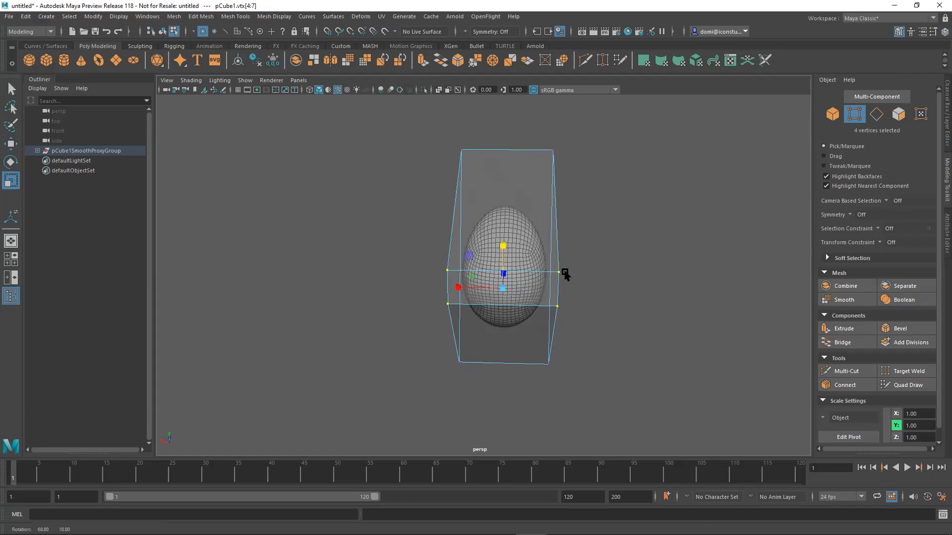
{"action": "left_click", "coordinate": [643, 247]}
{"action": "left_click_drag", "start_coordinate": [392, 120], "coordinate": [626, 372]}
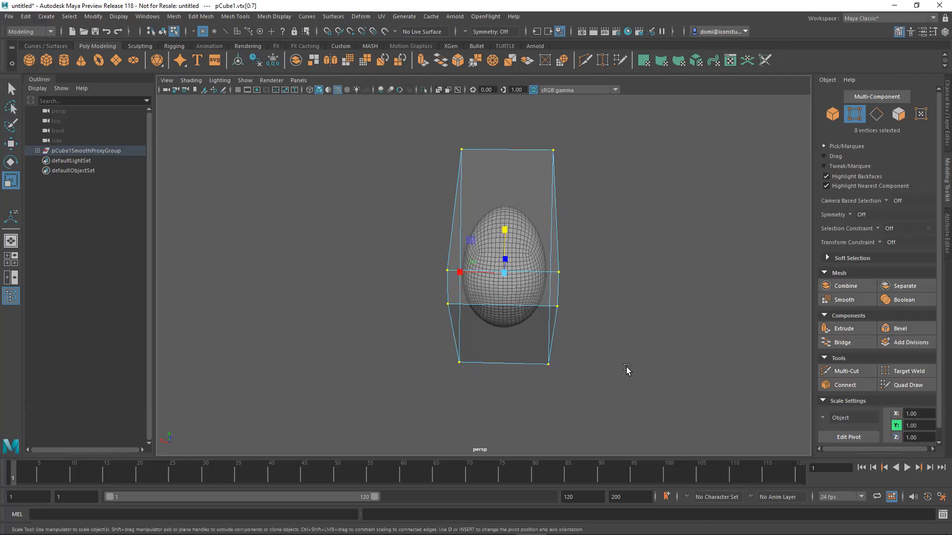
{"action": "left_click_drag", "start_coordinate": [459, 273], "coordinate": [501, 298]}
{"action": "left_click", "coordinate": [617, 310]}
{"action": "left_click_drag", "start_coordinate": [615, 333], "coordinate": [647, 355], "text": "alt"}
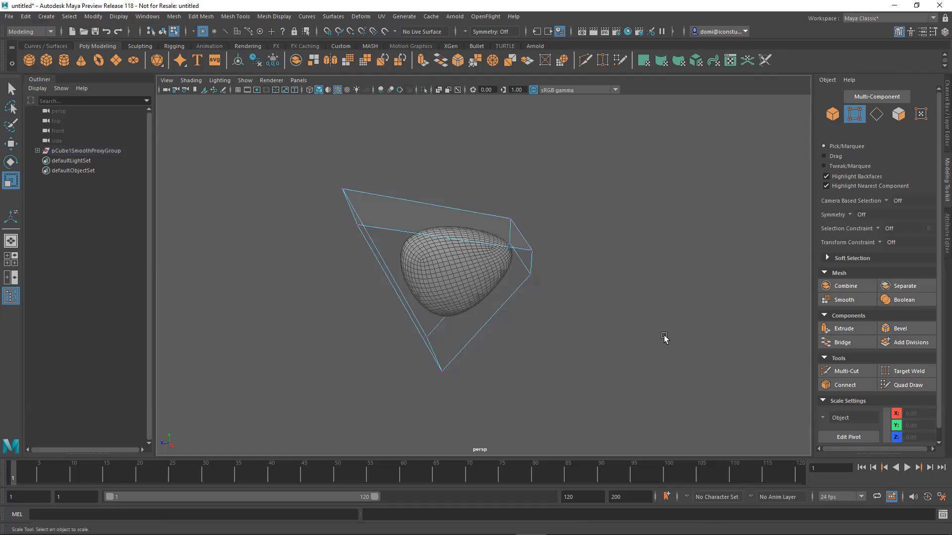
Step: Insert a centred edge loop with Multi-Cut around the cage at mid-height
{"action": "left_click", "coordinate": [868, 372]}
{"action": "left_click_drag", "start_coordinate": [614, 393], "coordinate": [680, 365], "text": "alt"}
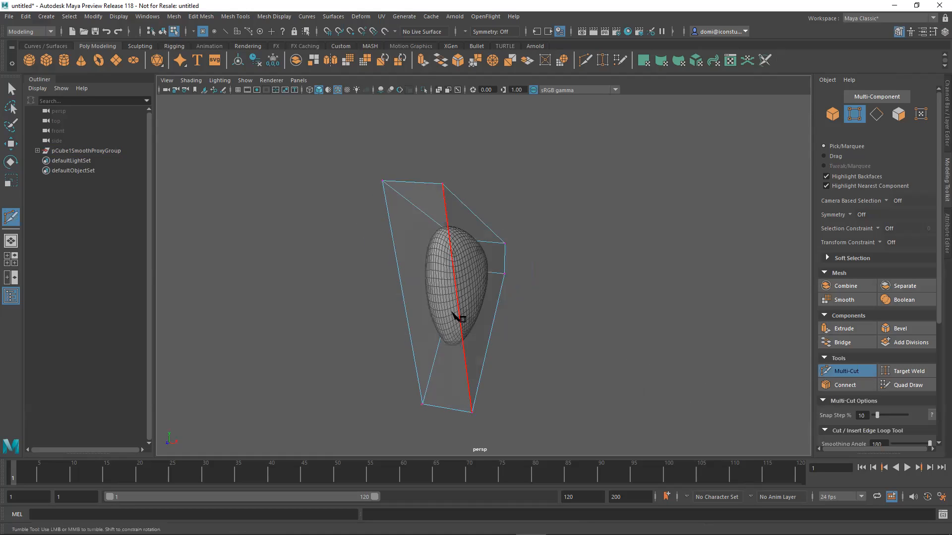
{"action": "left_click", "coordinate": [459, 298], "text": "ctrl"}
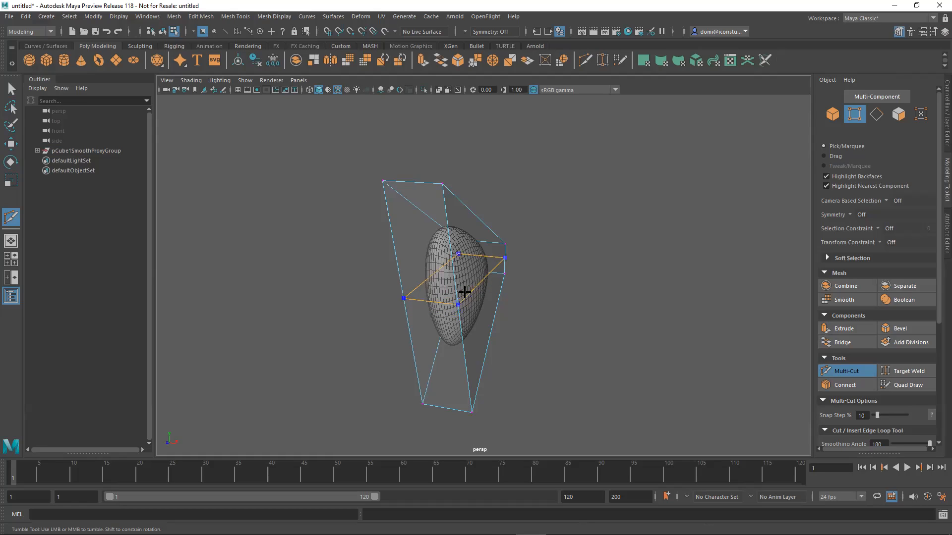
{"action": "middle_click", "coordinate": [462, 293], "text": "ctrl"}
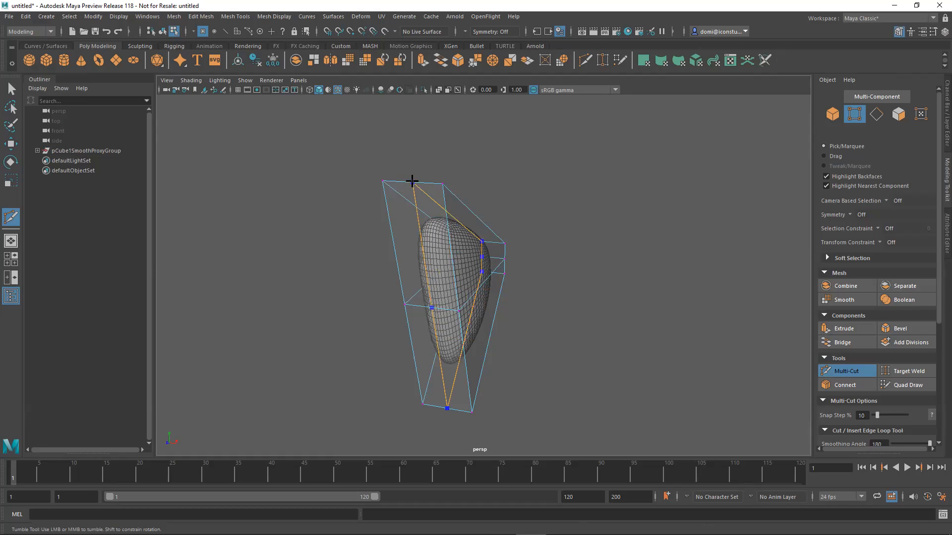
Step: Add two more edge loops to the cage with Multi-Cut: one lengthwise through the middle of its width, one across its length
{"action": "left_click", "coordinate": [412, 181], "text": "ctrl"}
{"action": "left_click_drag", "start_coordinate": [670, 297], "coordinate": [591, 326], "text": "alt"}
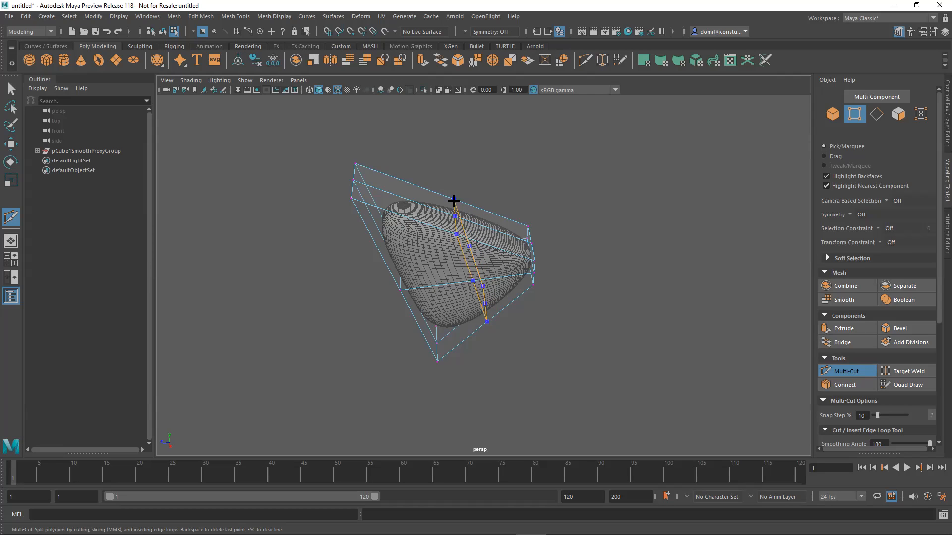
{"action": "left_click", "coordinate": [454, 200], "text": "ctrl"}
{"action": "left_click_drag", "start_coordinate": [605, 267], "coordinate": [664, 249], "text": "alt"}
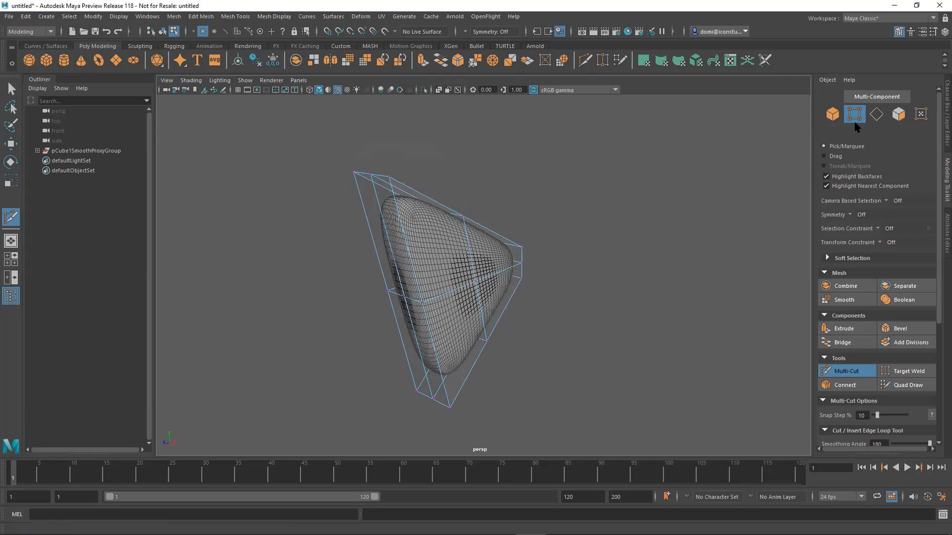
Step: Select the two outer corner vertices at the upper end of the cage's tall side and move them down along Y
{"action": "left_click", "coordinate": [11, 146]}
{"action": "right_click_drag", "start_coordinate": [499, 280], "coordinate": [644, 225], "text": "alt"}
{"action": "left_click", "coordinate": [408, 238]}
{"action": "left_click_drag", "start_coordinate": [579, 233], "coordinate": [500, 288], "text": "alt"}
{"action": "left_click", "coordinate": [463, 152]}
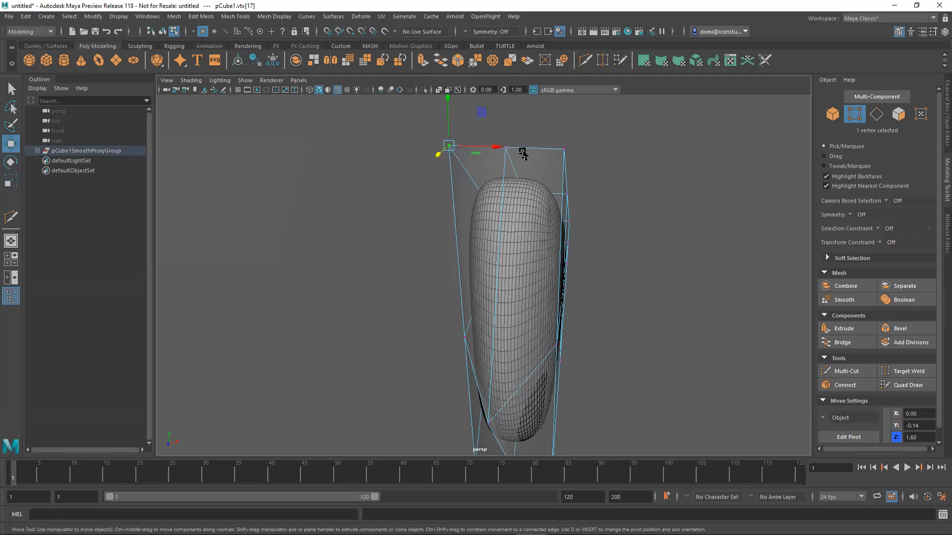
{"action": "left_click", "coordinate": [567, 149], "text": "shift"}
{"action": "left_click_drag", "start_coordinate": [505, 100], "coordinate": [505, 99]}
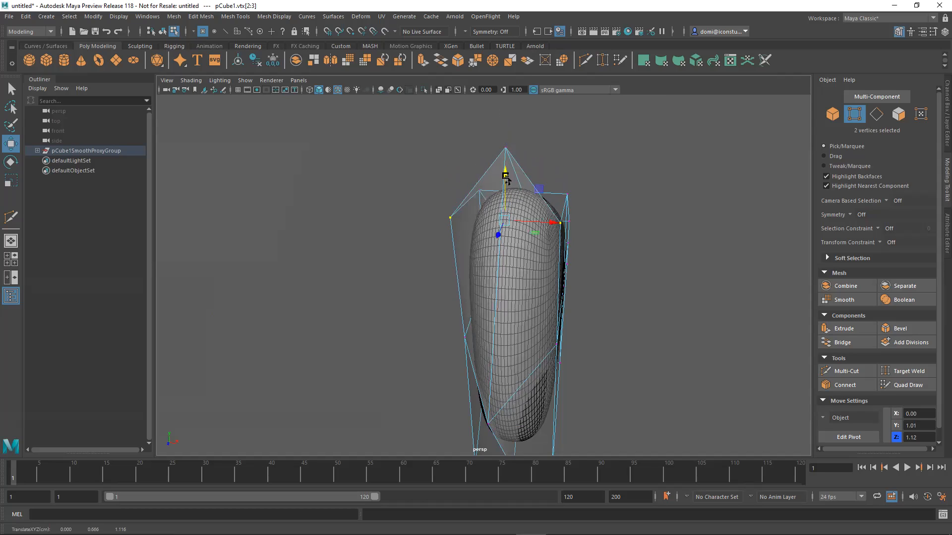
Step: Scale the two selected cage corner vertices closer together along X to about 0.62
{"action": "key", "text": "e"}
{"action": "key", "text": "r"}
{"action": "left_click_drag", "start_coordinate": [552, 227], "coordinate": [534, 227]}
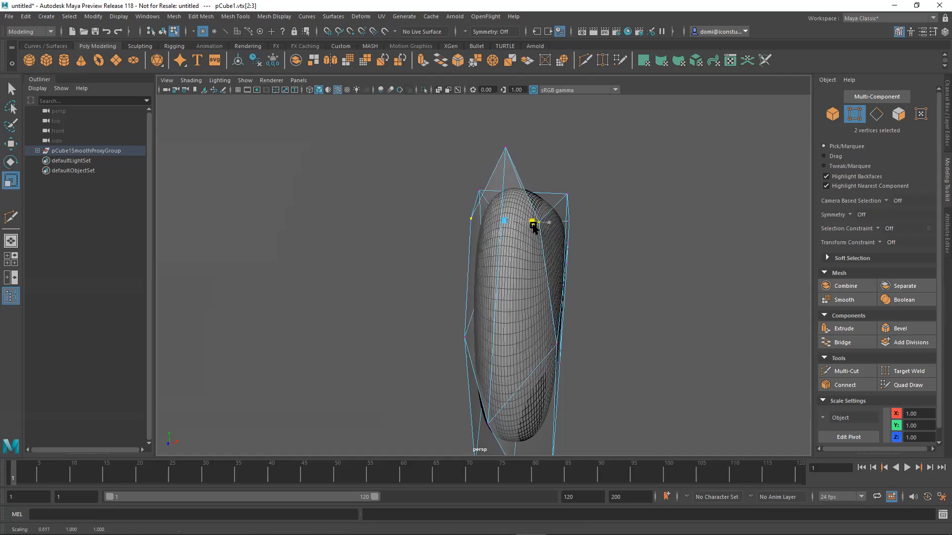
{"action": "left_click_drag", "start_coordinate": [684, 247], "coordinate": [606, 266], "text": "alt"}
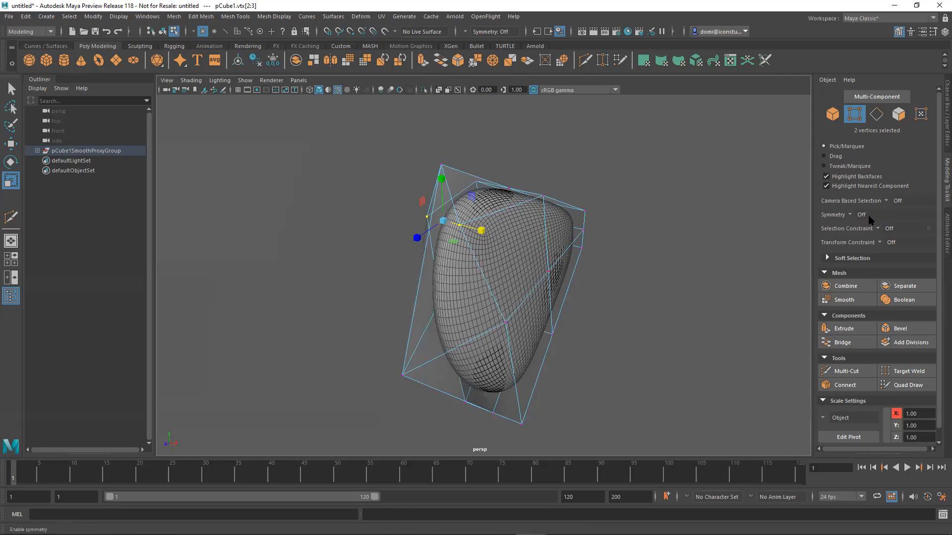
Step: Set the symmetry to Object X and pull the middle vertex on the cage's broad side outward along X
{"action": "left_click", "coordinate": [851, 216]}
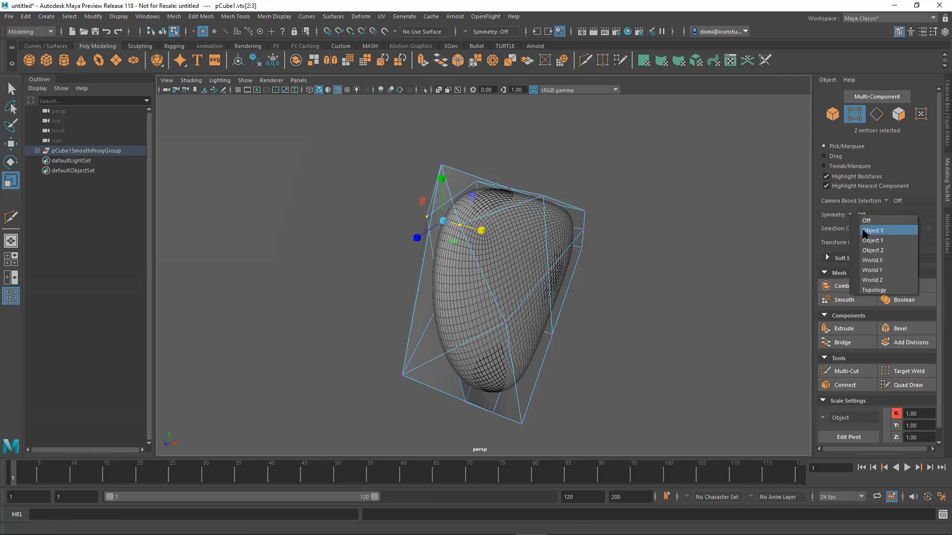
{"action": "left_click", "coordinate": [865, 231]}
{"action": "left_click_drag", "start_coordinate": [618, 270], "coordinate": [620, 192], "text": "alt"}
{"action": "key", "text": "w"}
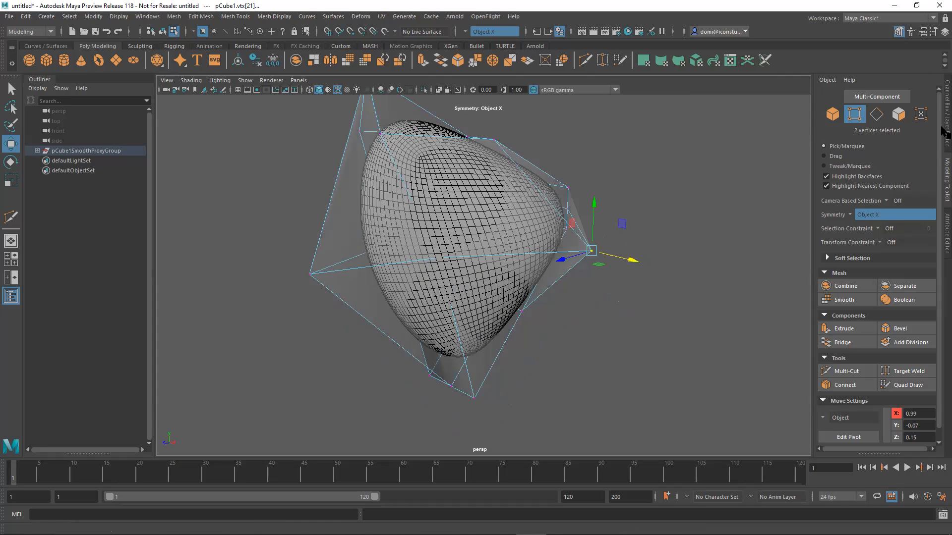
Step: Hide the pCube1ProxyMesh display layer and clear the selection so only the smoothed mesh is displayed
{"action": "left_click", "coordinate": [944, 131]}
{"action": "left_click", "coordinate": [825, 319]}
{"action": "left_click_drag", "start_coordinate": [671, 329], "coordinate": [570, 300], "text": "alt"}
{"action": "left_click", "coordinate": [665, 316]}
{"action": "right_click_drag", "start_coordinate": [570, 300], "coordinate": [612, 311], "text": "alt"}
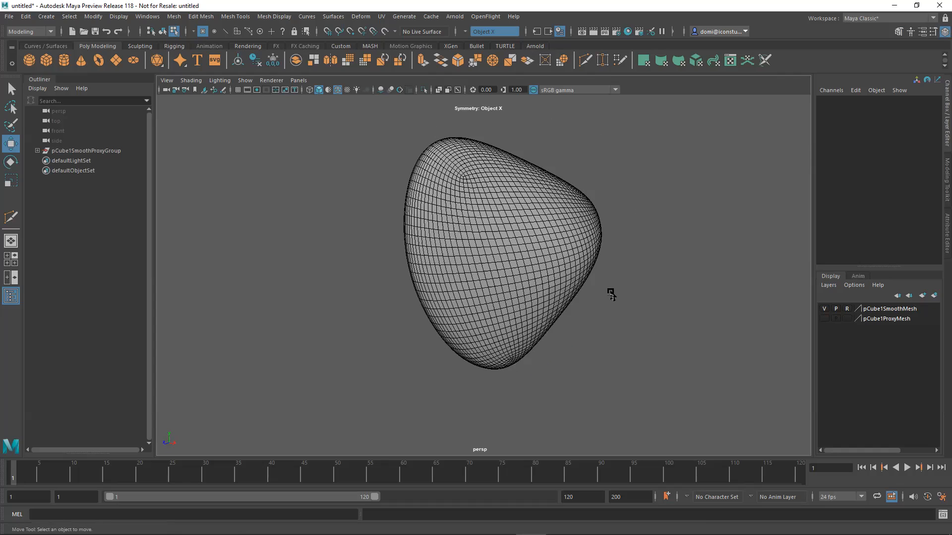
{"action": "left_click_drag", "start_coordinate": [651, 256], "coordinate": [496, 257], "text": "alt"}
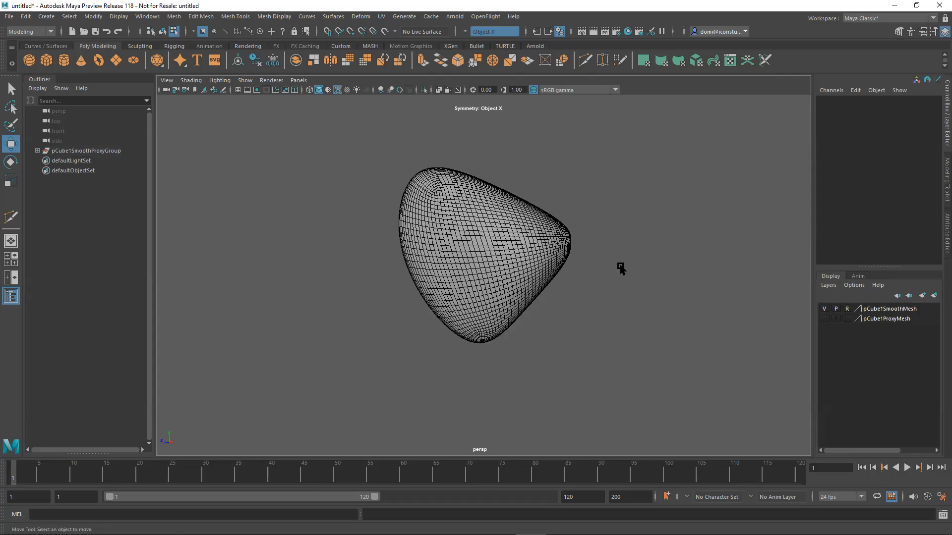
{"action": "left_click_drag", "start_coordinate": [658, 267], "coordinate": [680, 261], "text": "alt"}
{"action": "right_click_drag", "start_coordinate": [680, 262], "coordinate": [744, 263], "text": "alt"}
{"action": "middle_click_drag", "start_coordinate": [724, 275], "coordinate": [718, 282], "text": "alt"}
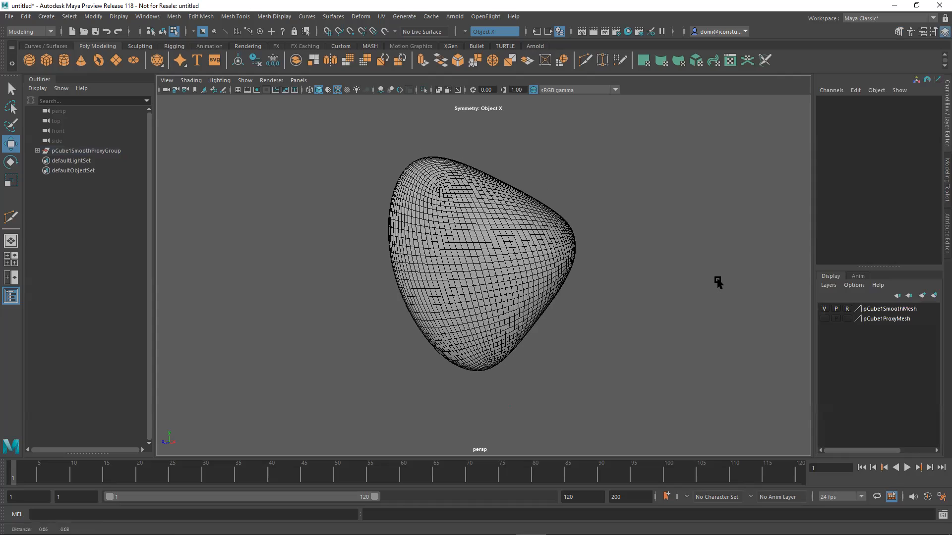